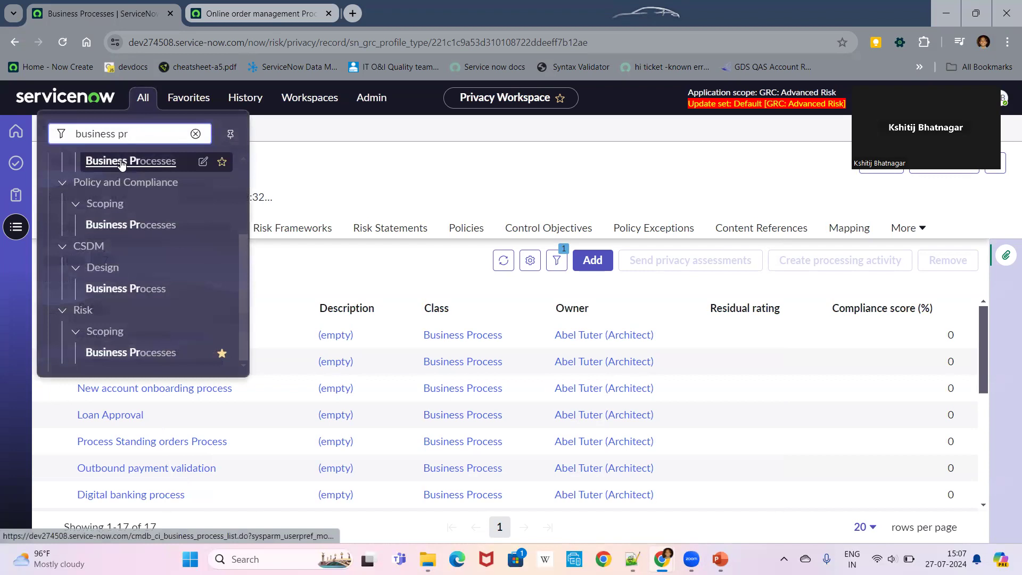
# - Open the Business Processes list in a new browser tab and its first Accounts Payable record in another tab
pyautogui.middleClick(121, 161)
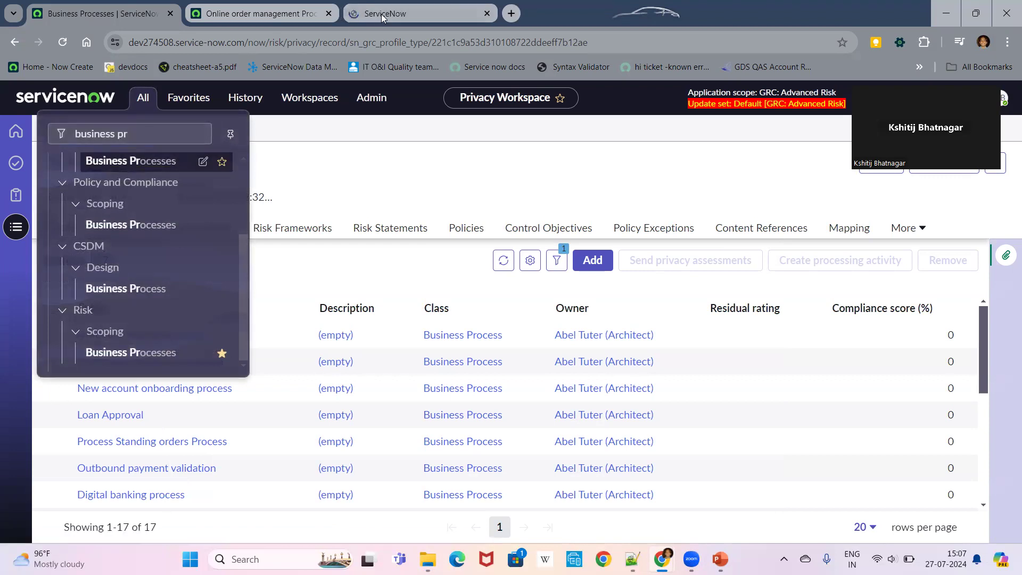
pyautogui.click(381, 13)
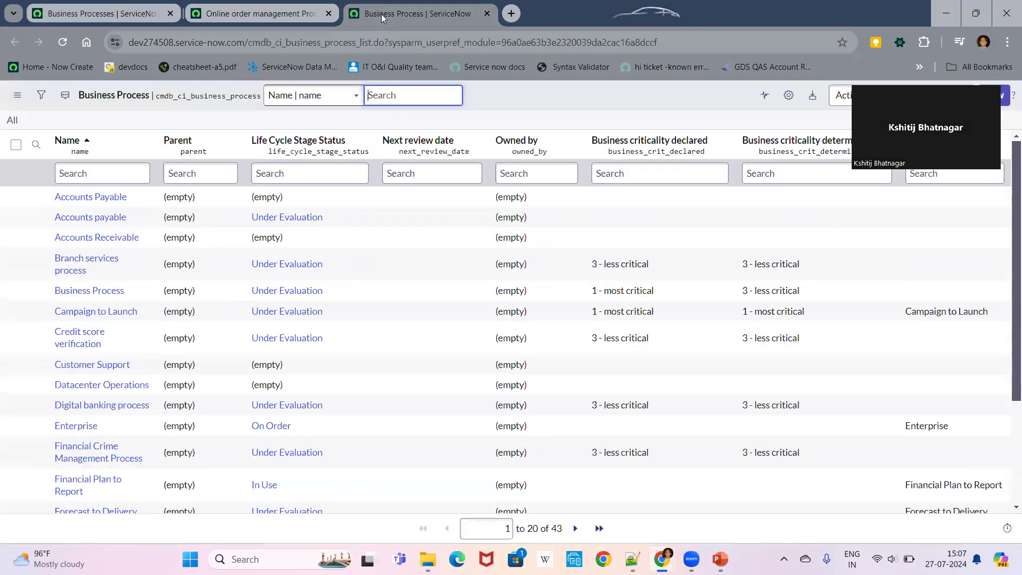
pyautogui.middleClick(96, 202)
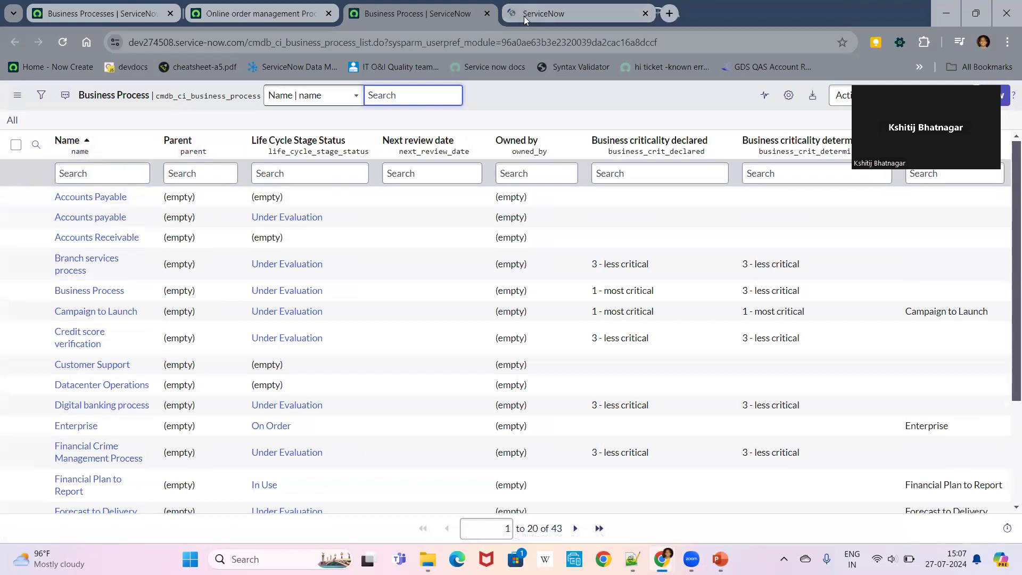
pyautogui.click(524, 16)
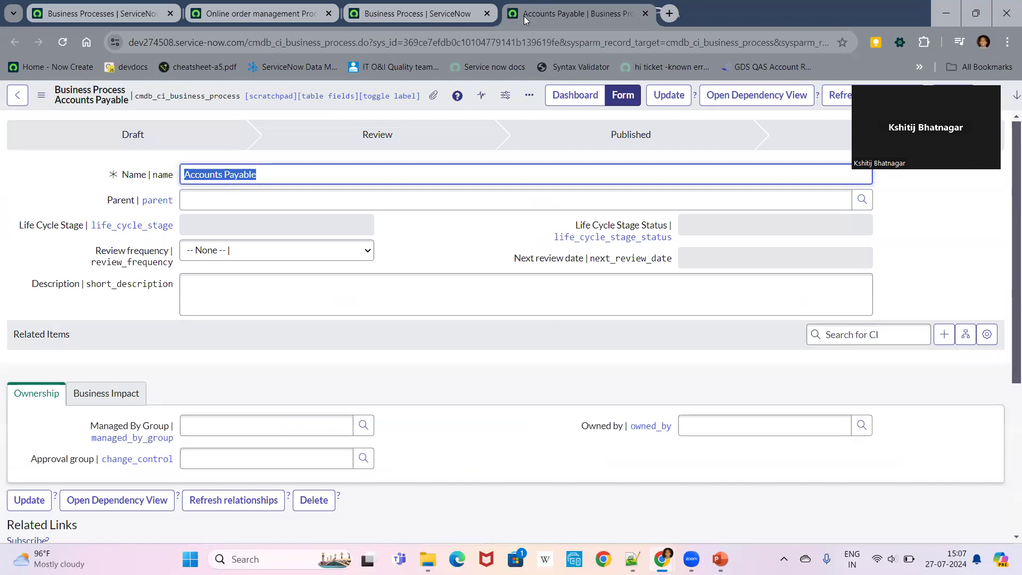
# - Return to the workspace's Business Processes entity type, and switch to PowerPoint to view the Privacy Management Solution Overview slide
pyautogui.click(101, 14)
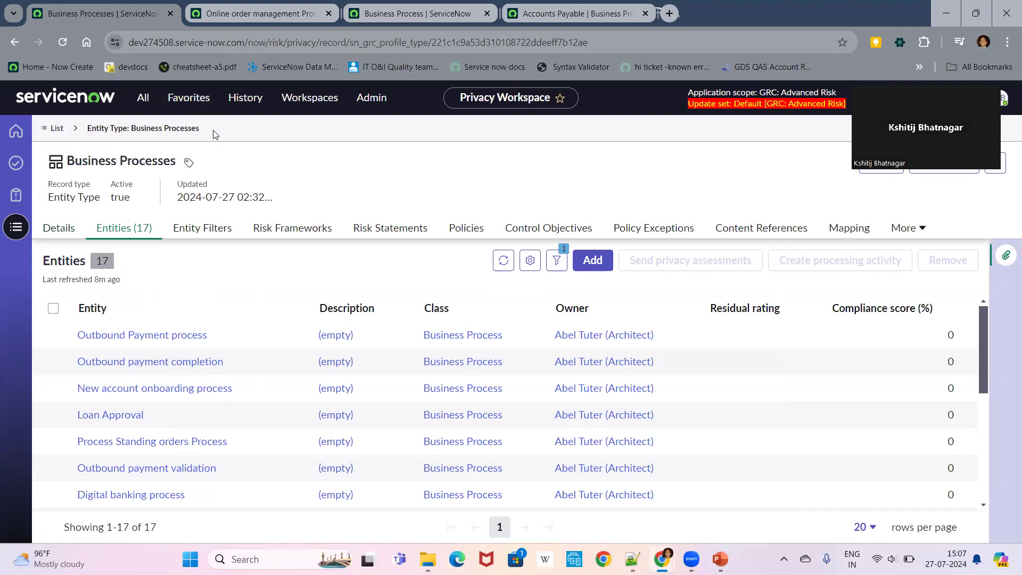
pyautogui.hotkey('alt', 'Tab')
pyautogui.press('Tab')
pyautogui.press('Tab')
pyautogui.press('Tab')
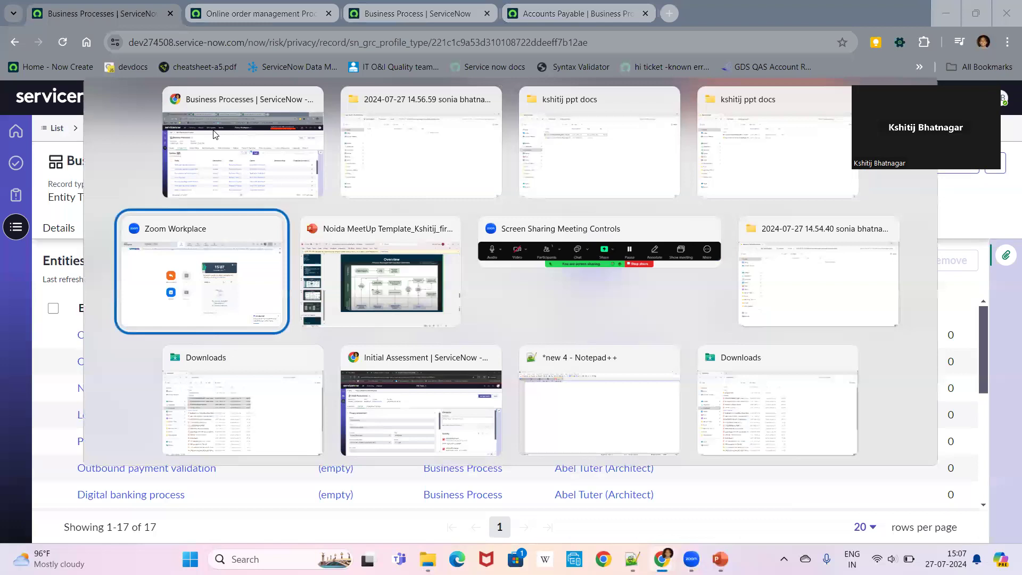
pyautogui.press('Tab')
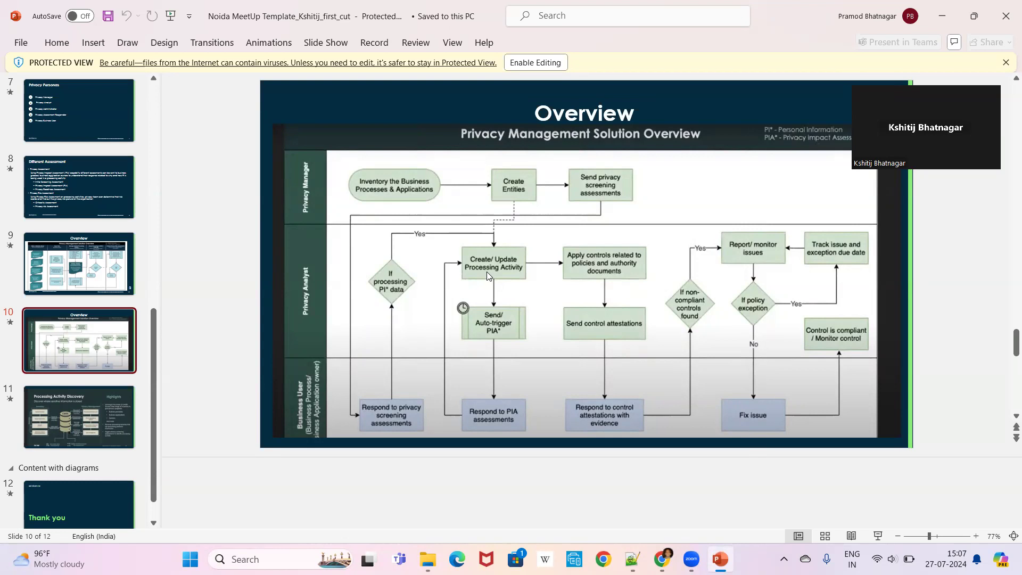
# - Switch back to Chrome and filter the Business Process list to names starting with "onlin"
pyautogui.hotkey('alt', 'Tab')
pyautogui.click(372, 14)
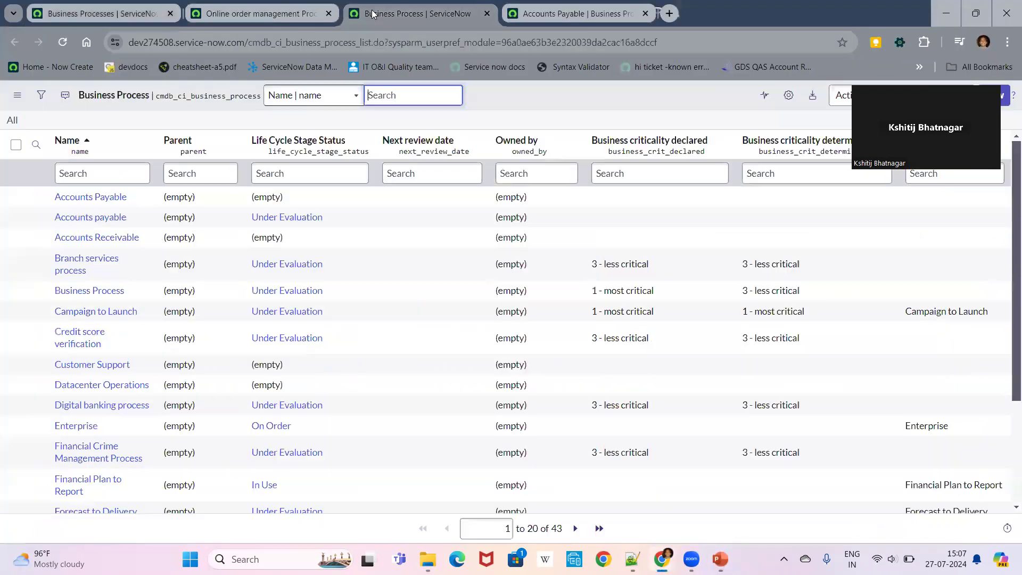
pyautogui.click(100, 173)
pyautogui.write('onlinr')
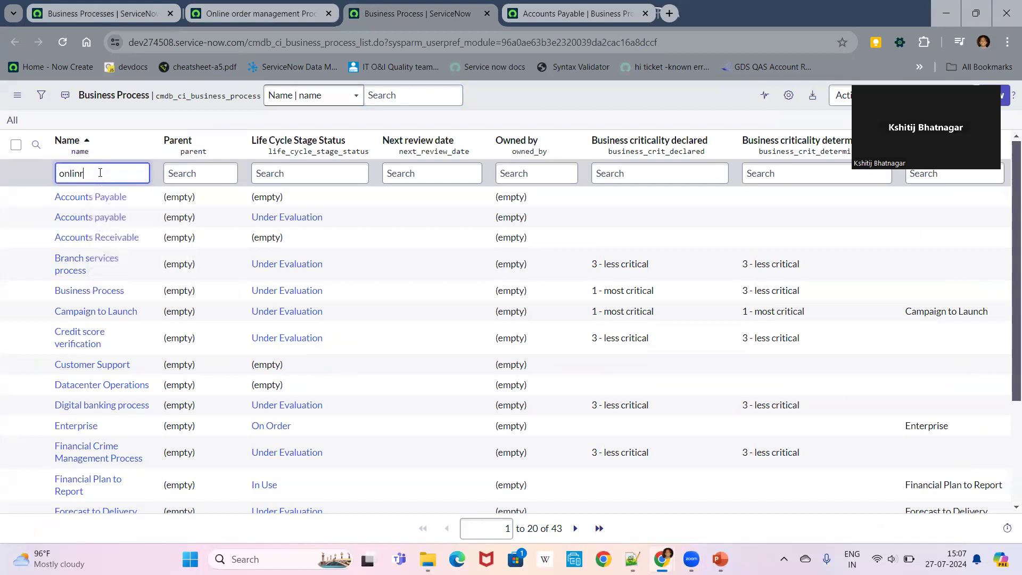
pyautogui.press('Return')
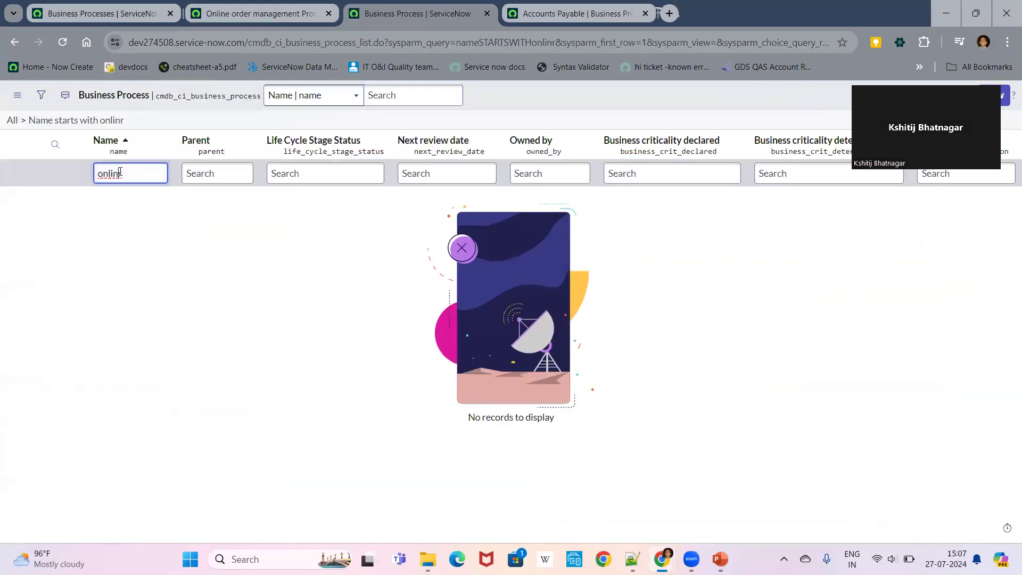
pyautogui.press('BackSpace')
pyautogui.press('Return')
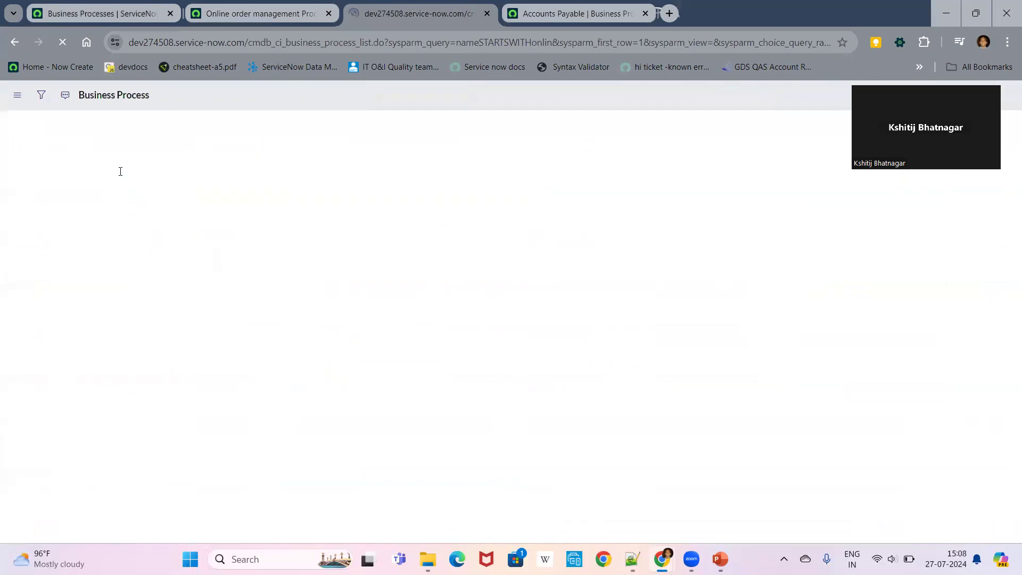
# - Open the Online order management Process record in a new tab and highlight its related information objects
pyautogui.middleClick(96, 203)
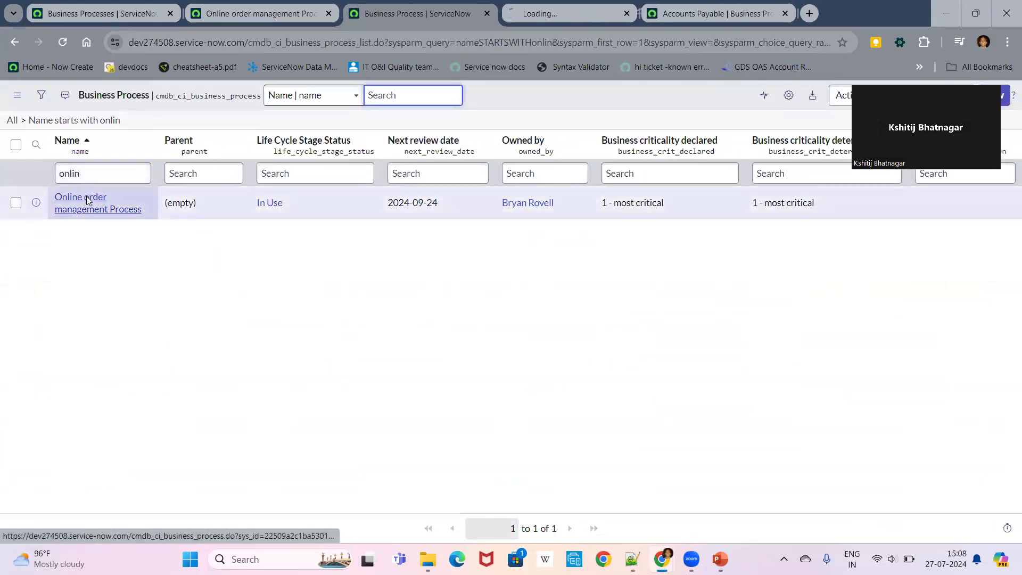
pyautogui.click(545, 13)
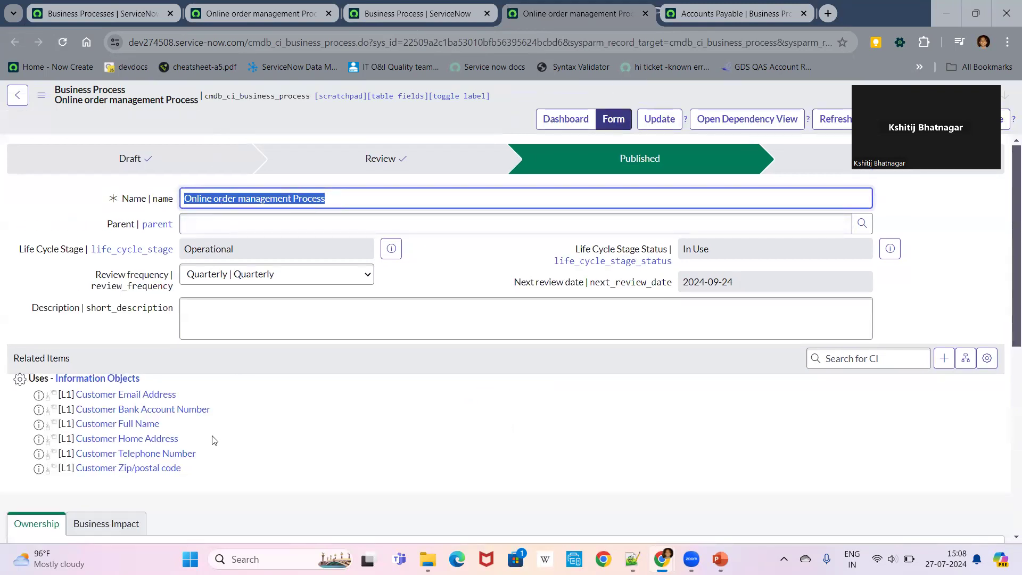
pyautogui.moveTo(203, 471); pyautogui.dragTo(31, 376)
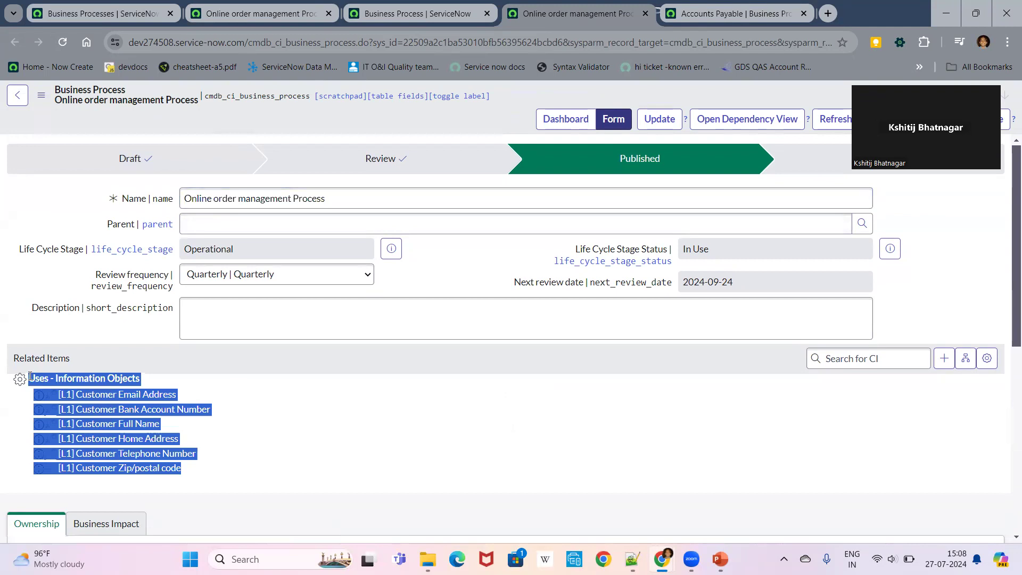
# - Open the Critical Business Applications entity type in the Privacy Workspace and examine the conditions of its entity filter
pyautogui.click(99, 11)
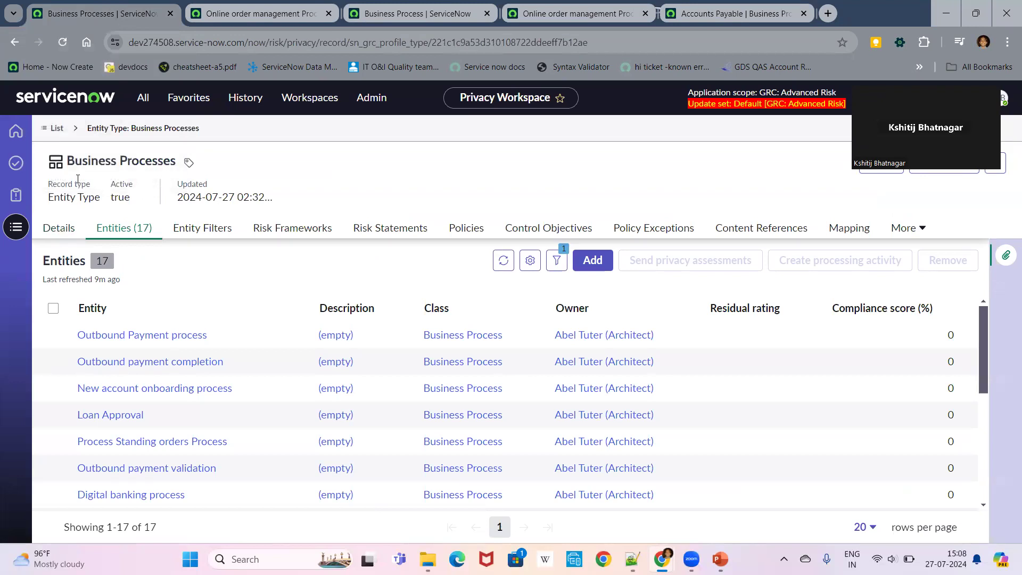
pyautogui.click(54, 130)
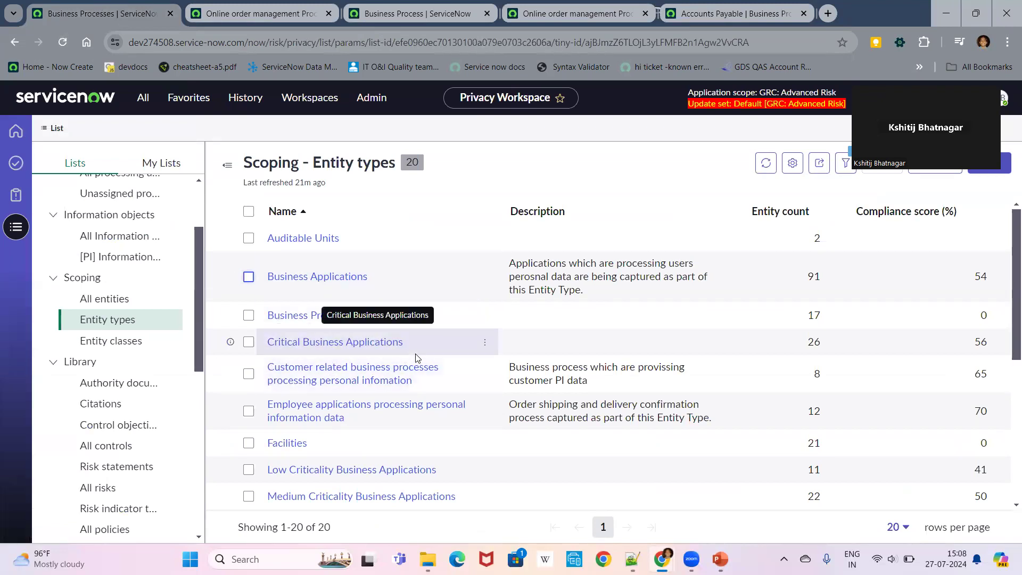
pyautogui.click(345, 348)
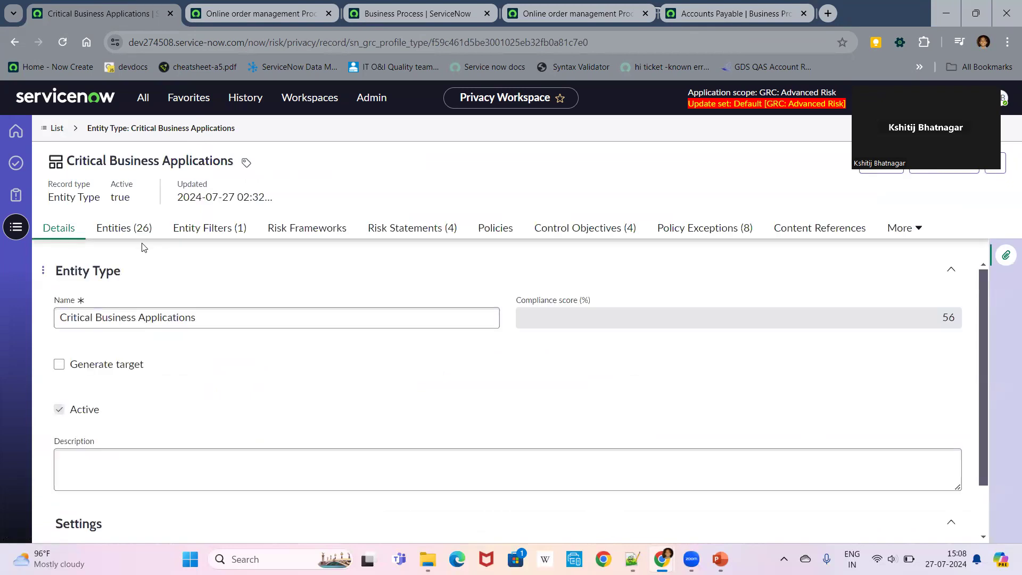
pyautogui.click(202, 239)
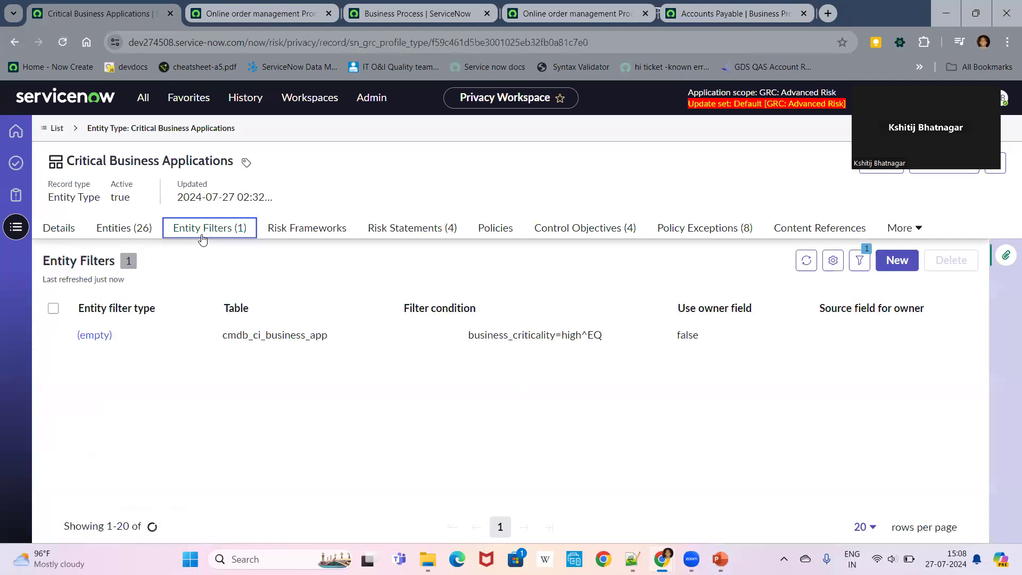
pyautogui.click(95, 336)
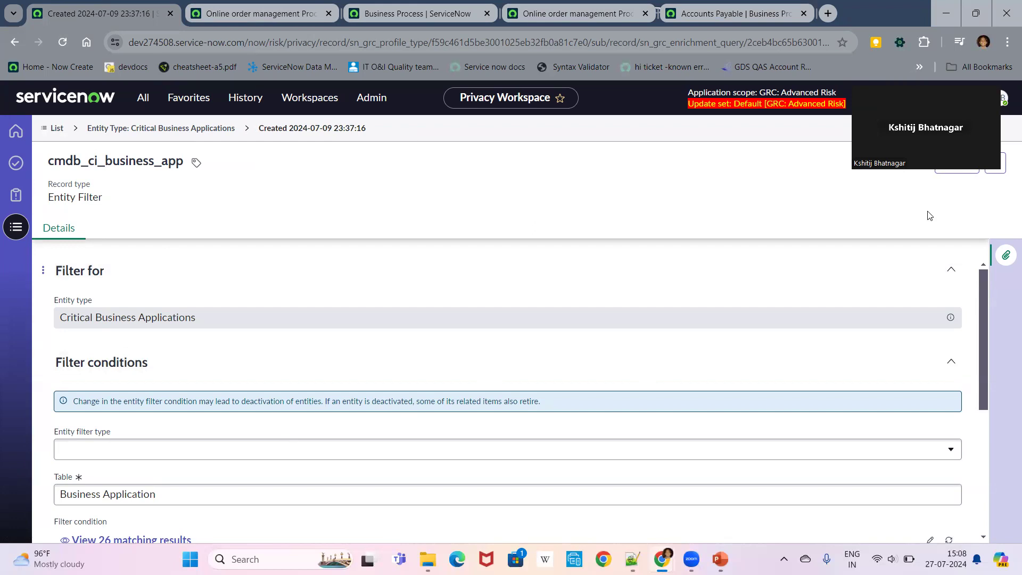
pyautogui.moveTo(984, 294); pyautogui.dragTo(971, 314)
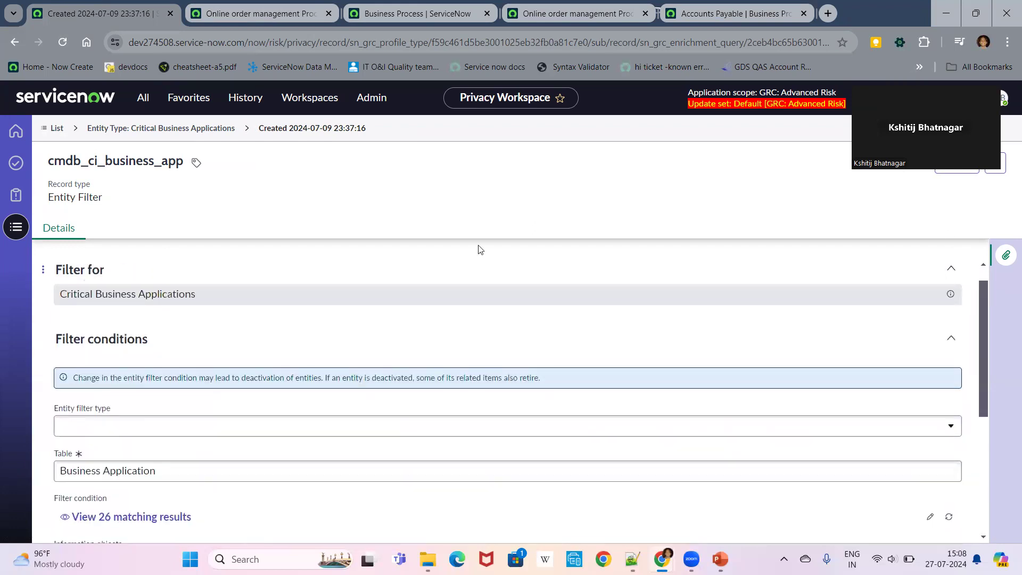
# - Open the entity type for customer related business processes processing personal information and examine its entity filter's query, information objects and assignment
pyautogui.click(175, 133)
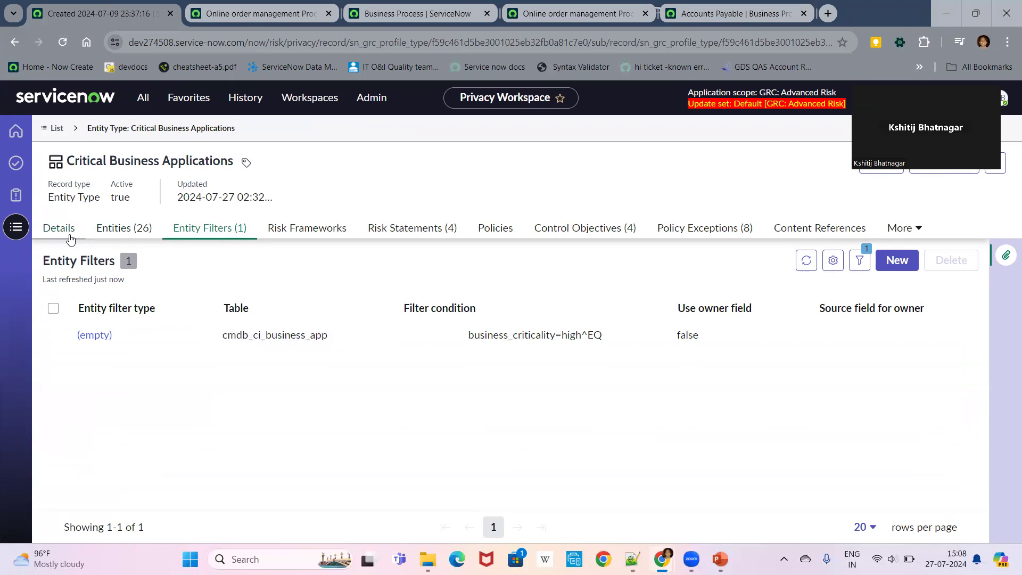
pyautogui.click(57, 131)
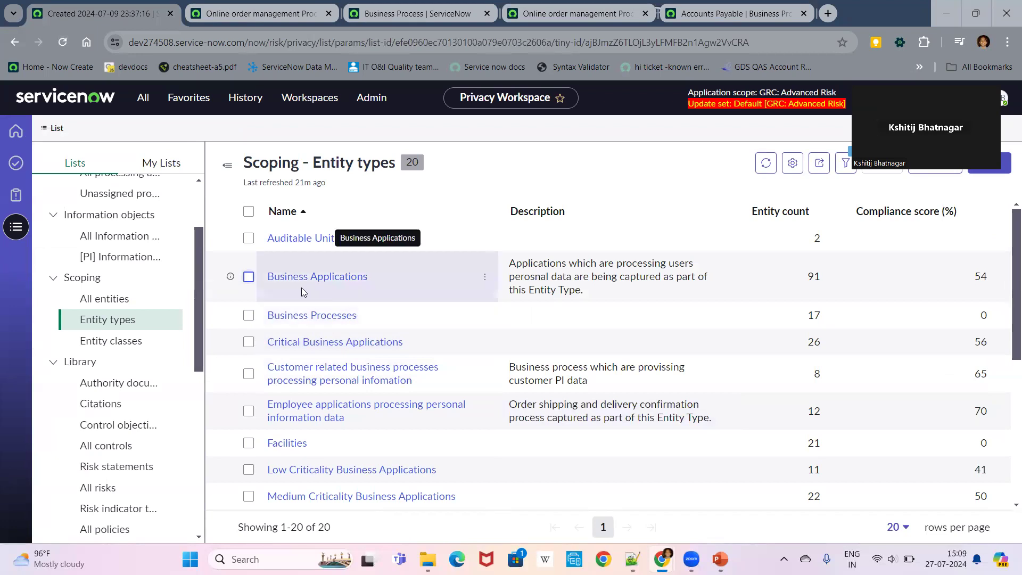
pyautogui.click(290, 382)
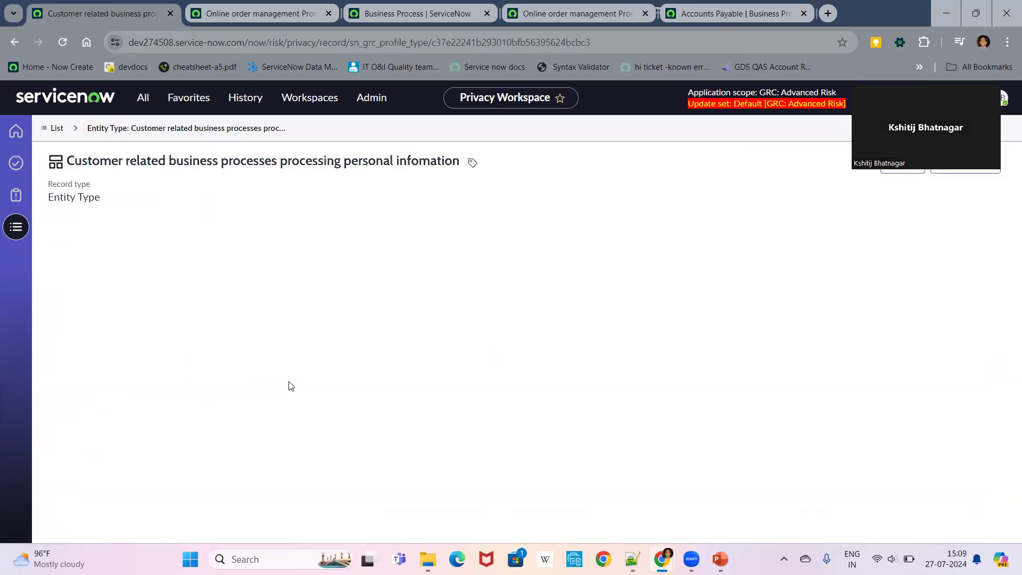
pyautogui.click(198, 233)
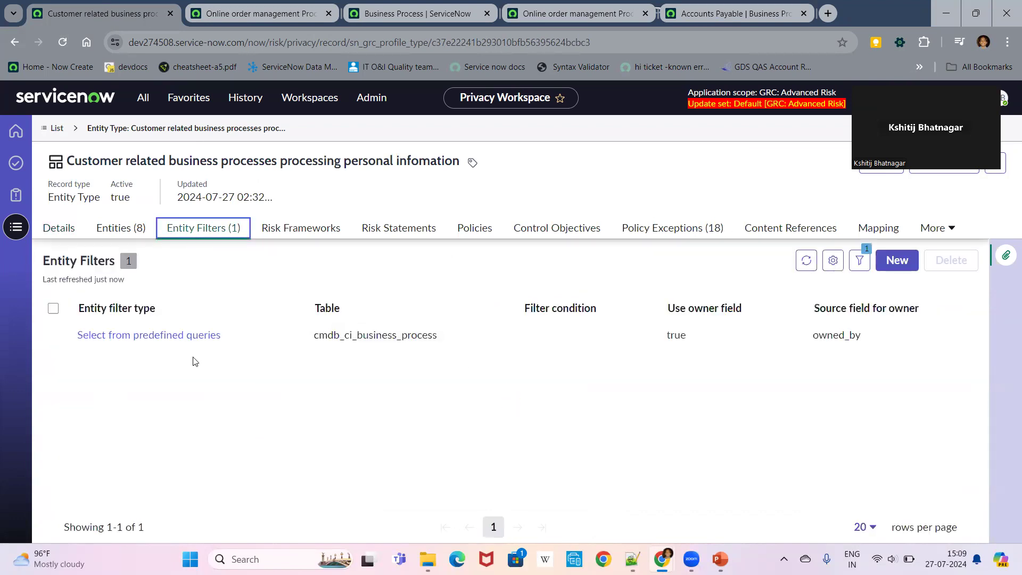
pyautogui.click(150, 335)
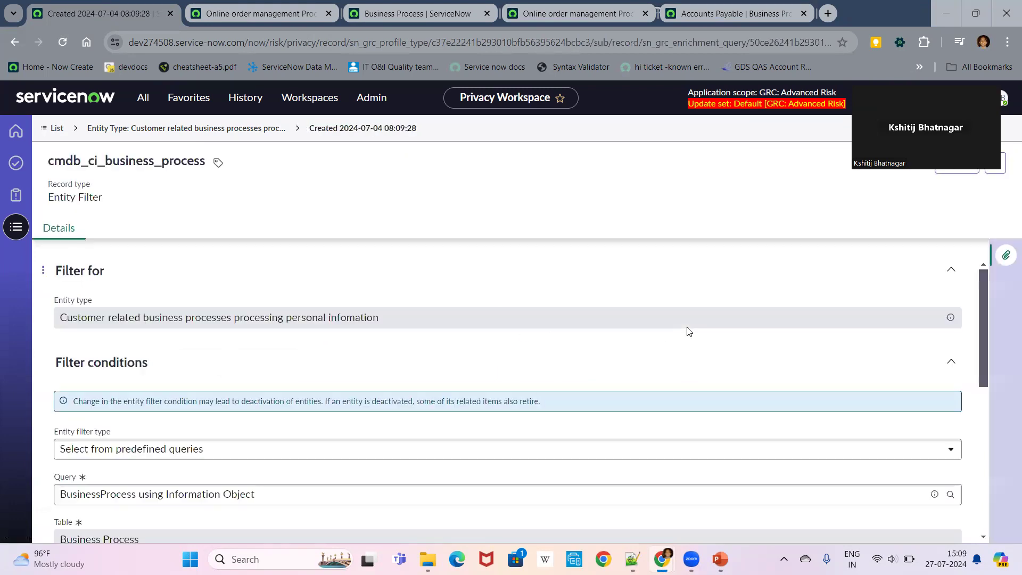
pyautogui.moveTo(983, 318); pyautogui.dragTo(978, 402)
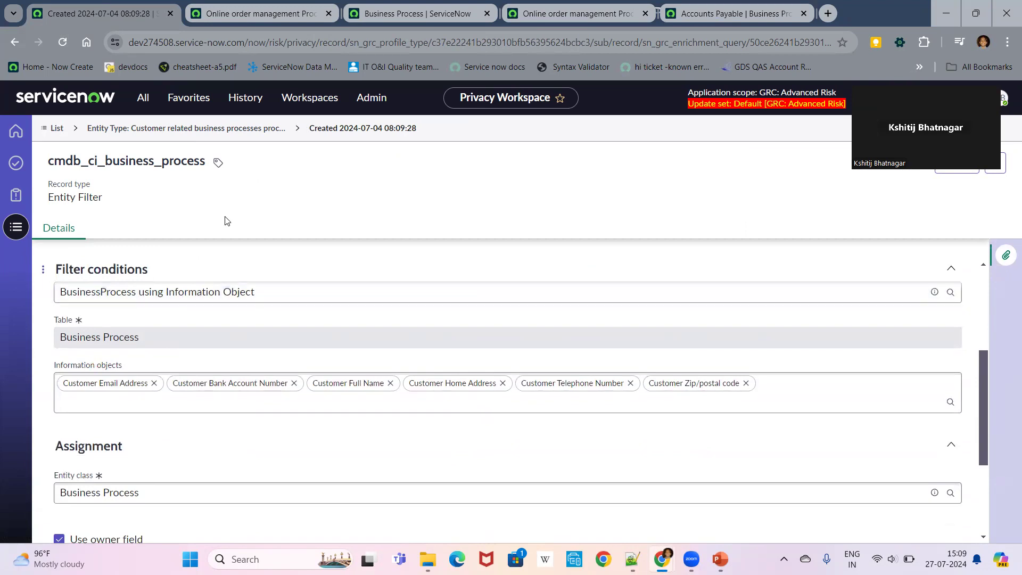
# - Show the entities of the customer related business processes entity type and consult the overview slide in PowerPoint before returning to Chrome
pyautogui.click(162, 133)
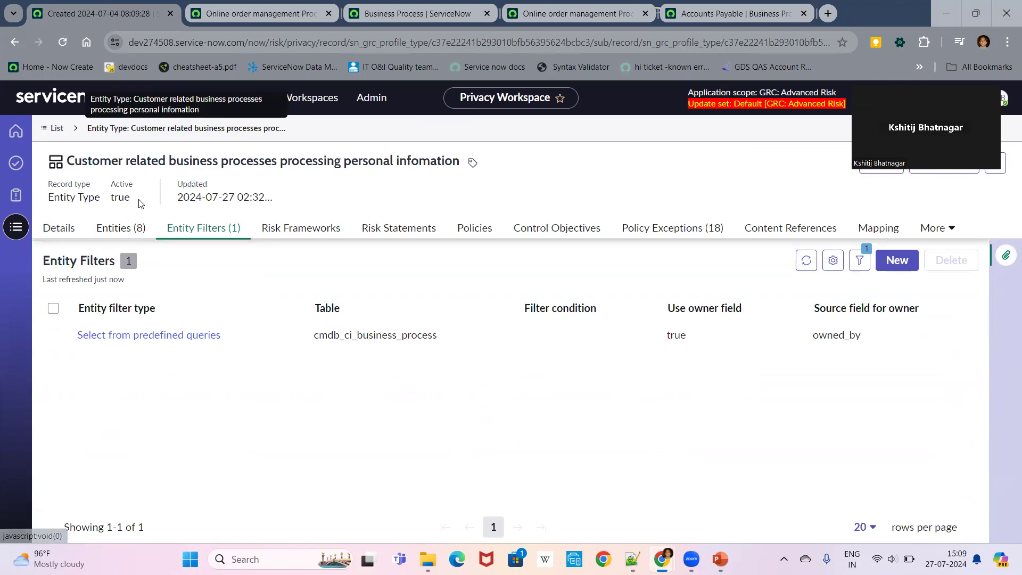
pyautogui.click(113, 229)
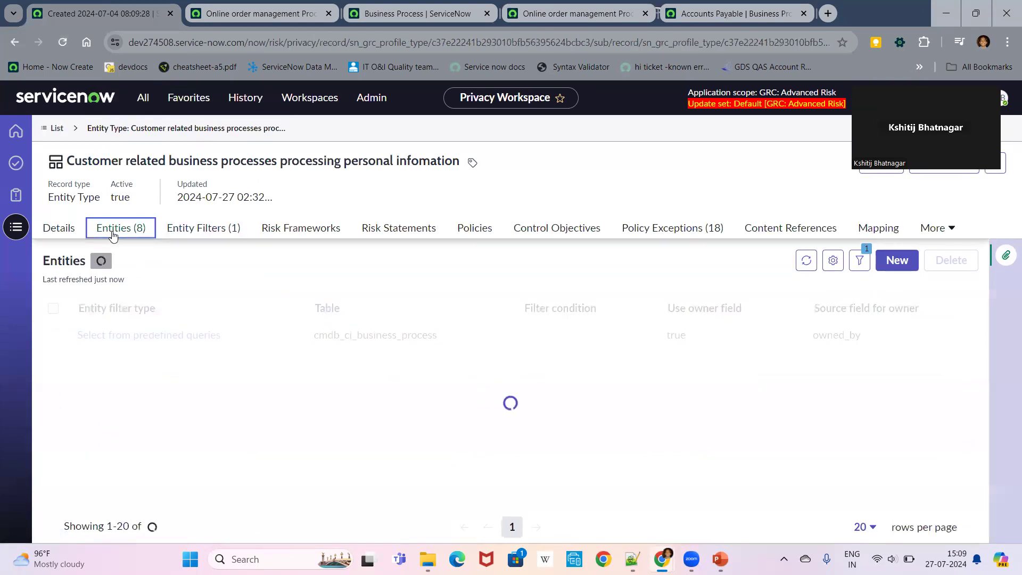
pyautogui.hotkey('alt', 'Tab')
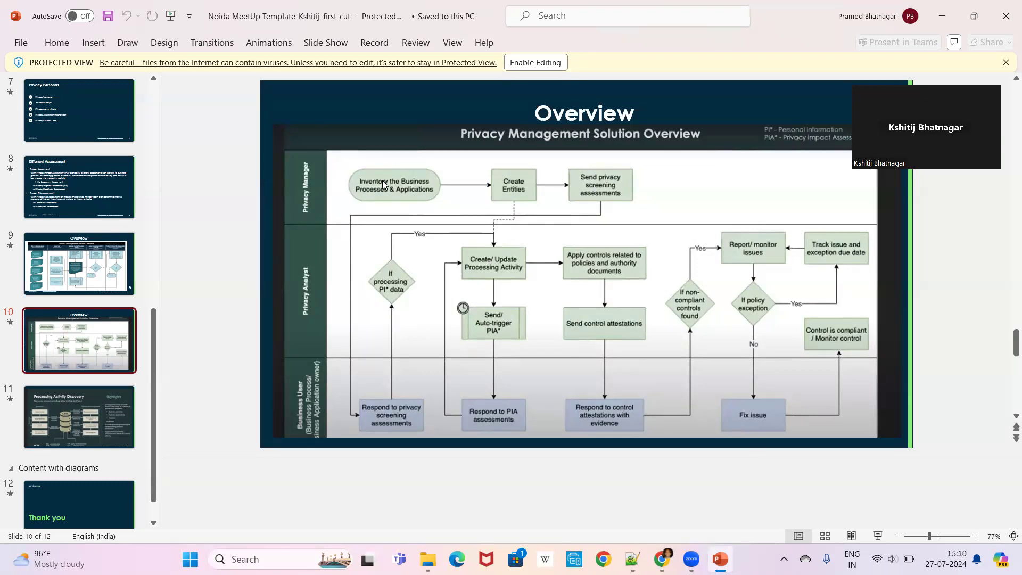
pyautogui.hotkey('alt', 'Tab')
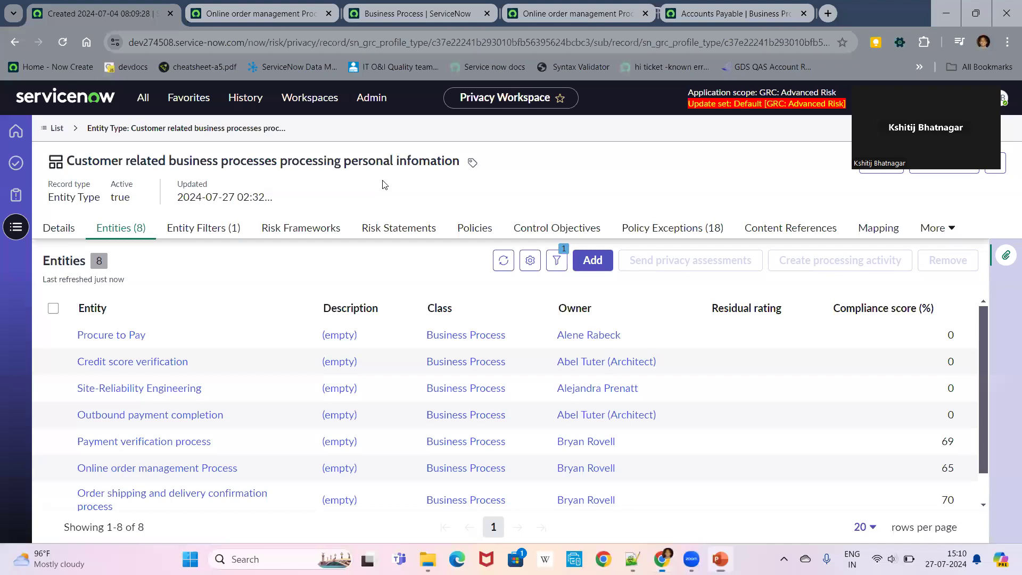
# - Return to the Scoping entity types list and open the Business Applications entity type to show its entities
pyautogui.click(57, 234)
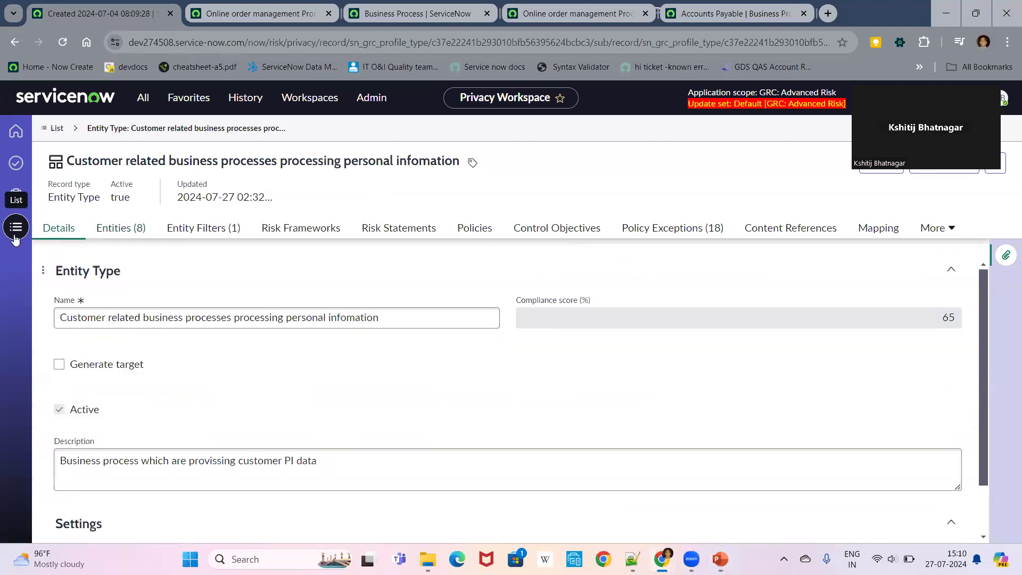
pyautogui.click(54, 131)
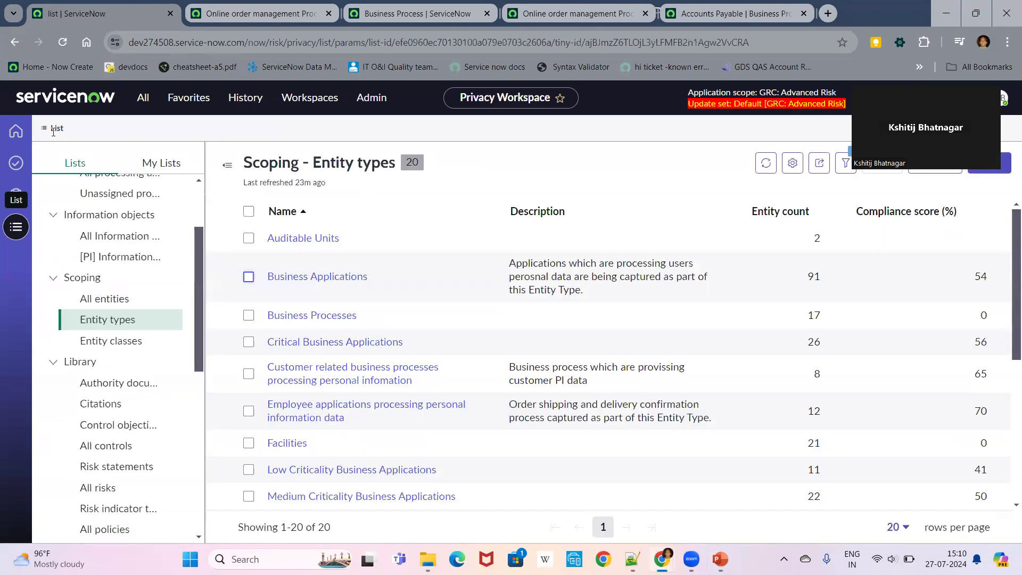
pyautogui.click(338, 278)
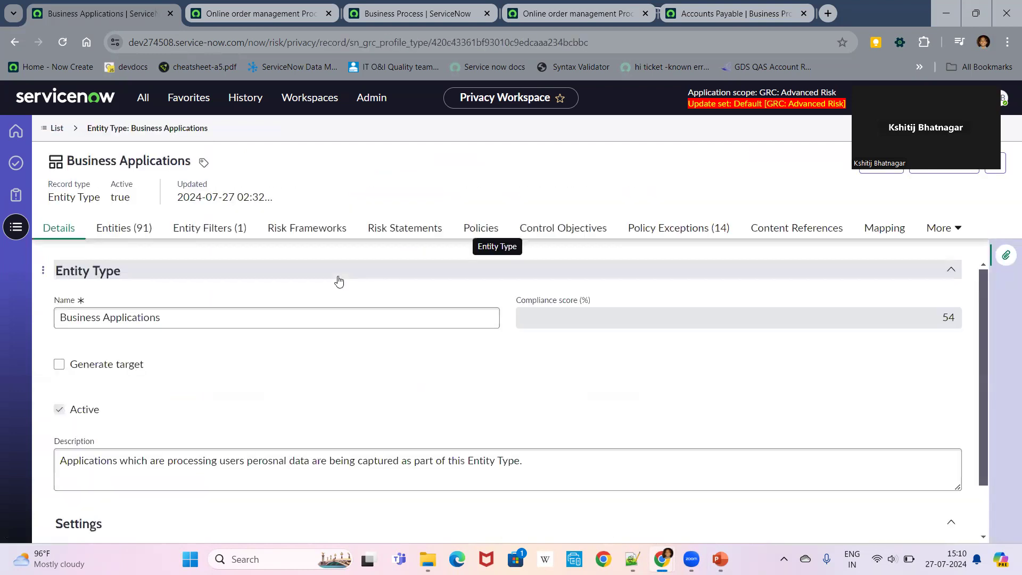
pyautogui.click(118, 239)
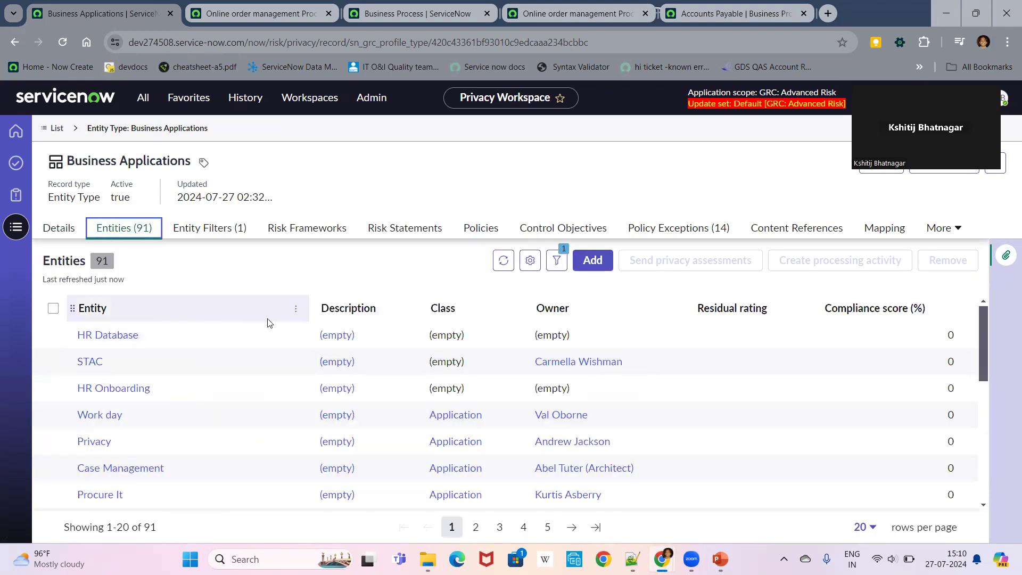
# - Filter the Business Applications entities to names starting with "hr", and select all of the filtered entities before clearing that selection
pyautogui.click(296, 309)
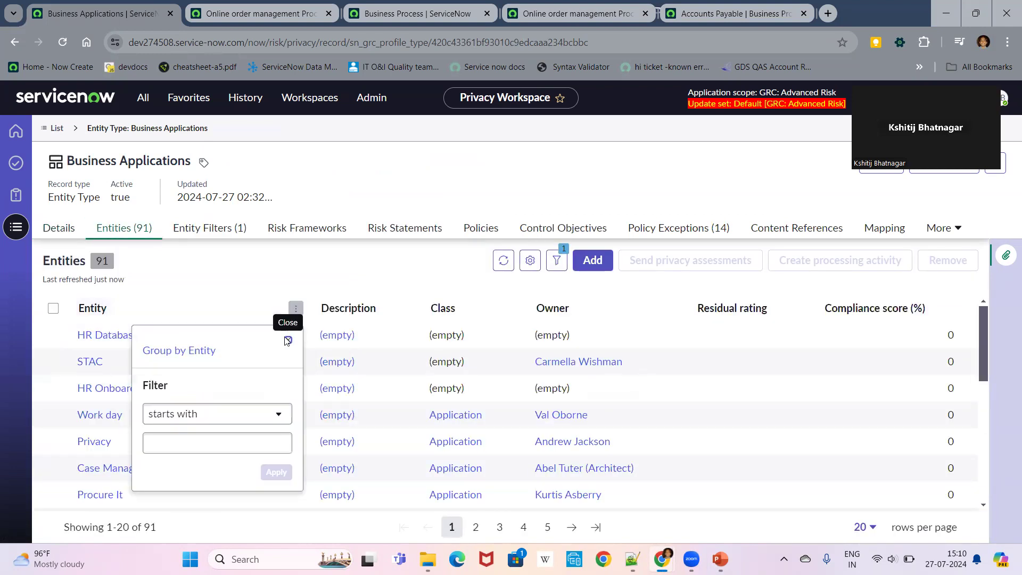
pyautogui.click(212, 446)
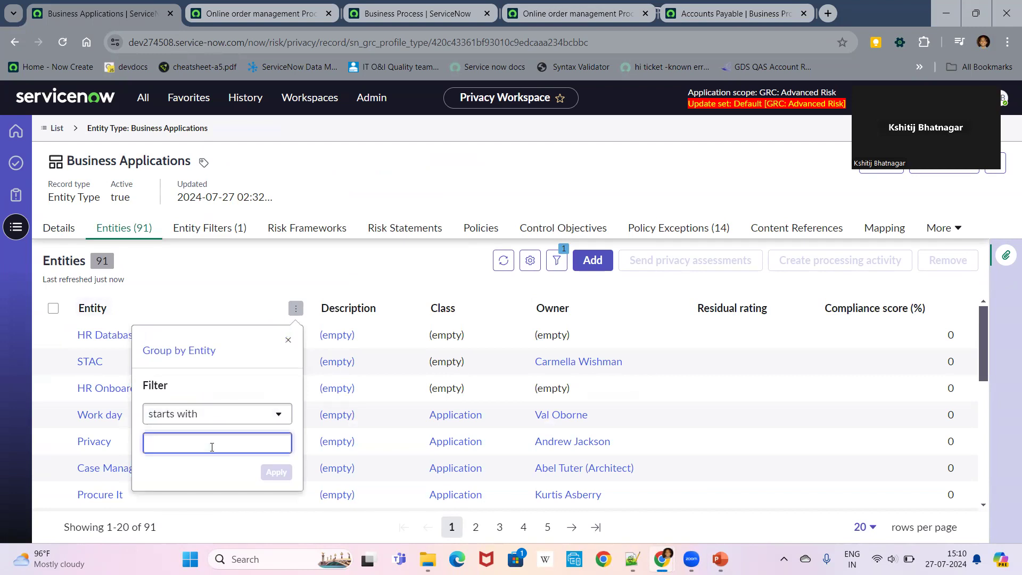
pyautogui.write('hr')
pyautogui.press('Return')
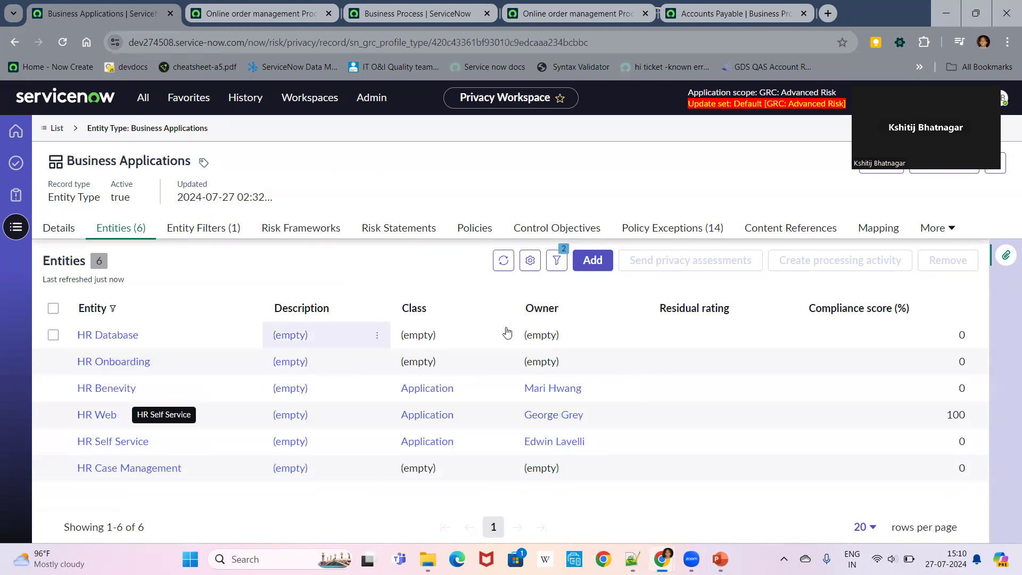
pyautogui.click(53, 309)
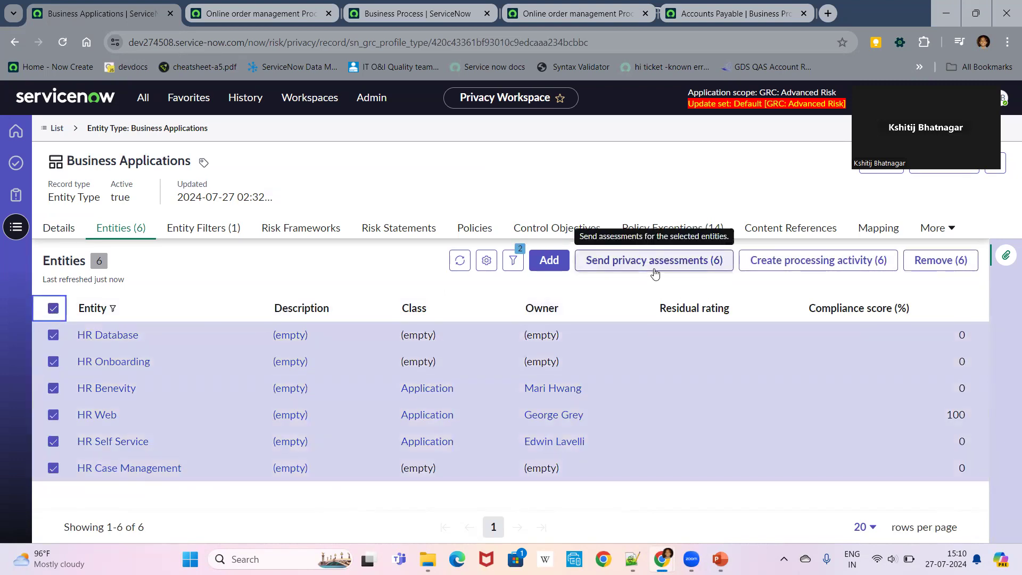
pyautogui.click(53, 308)
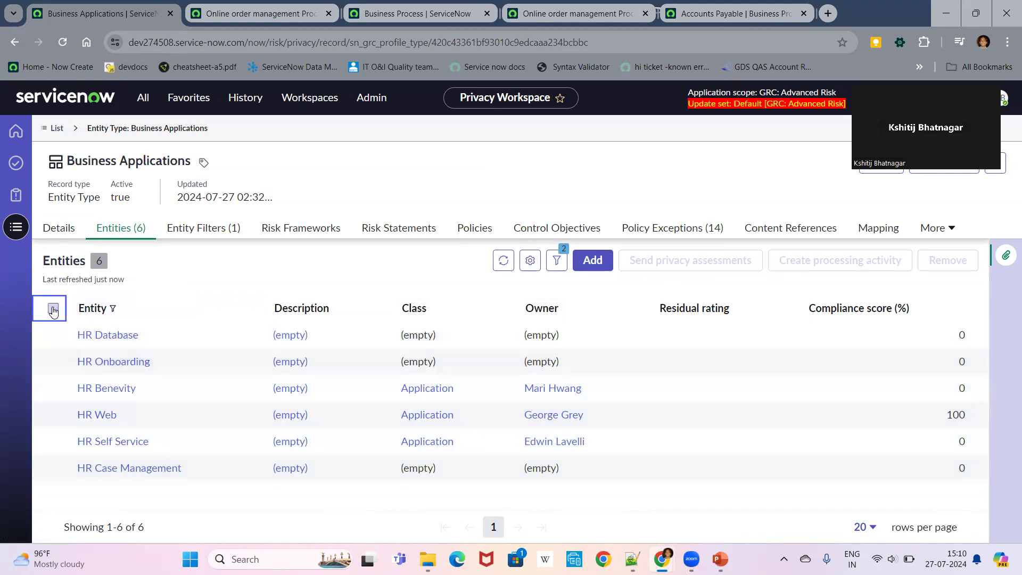
# - Open the HR Self Service entity and initiate a privacy assessment for it titled "Initala assessment"
pyautogui.click(109, 443)
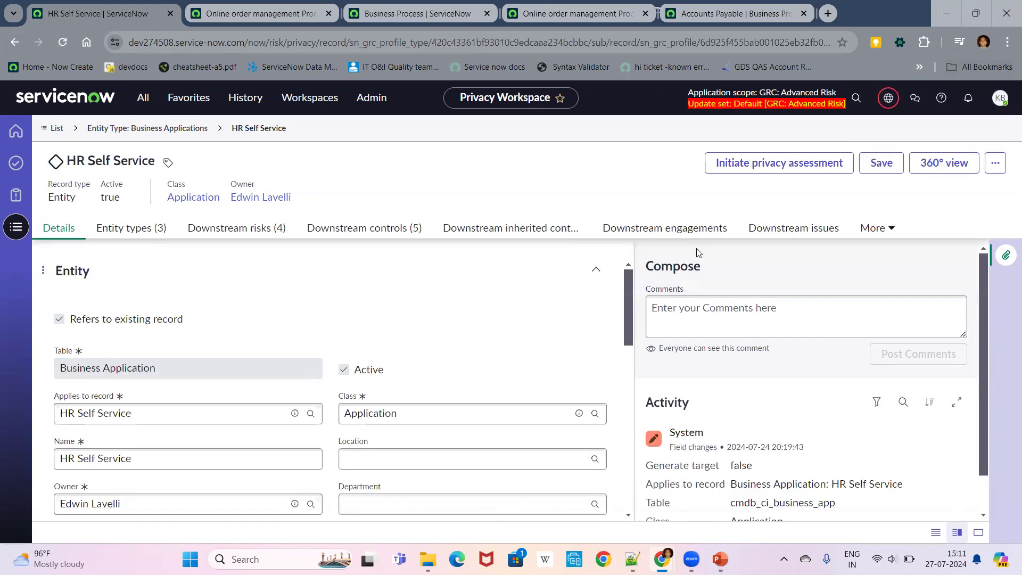
pyautogui.click(781, 174)
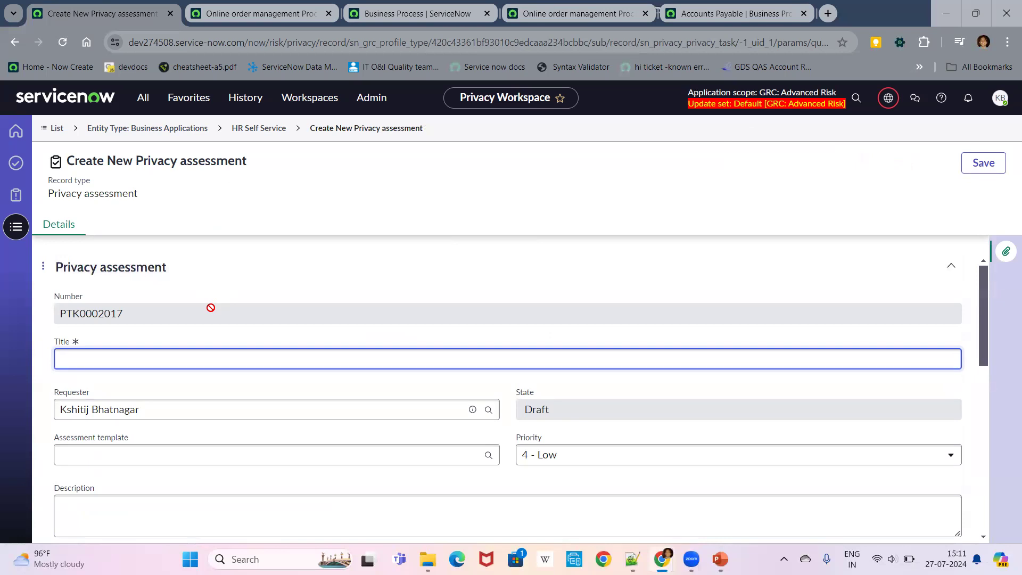
pyautogui.write('Intil')
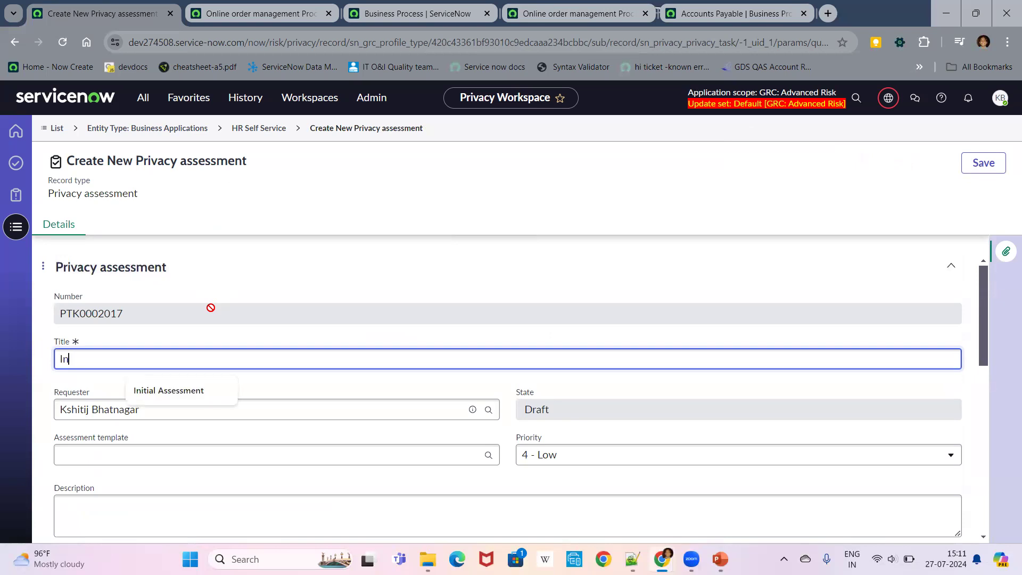
pyautogui.press('BackSpace')
pyautogui.write('itala assessment')
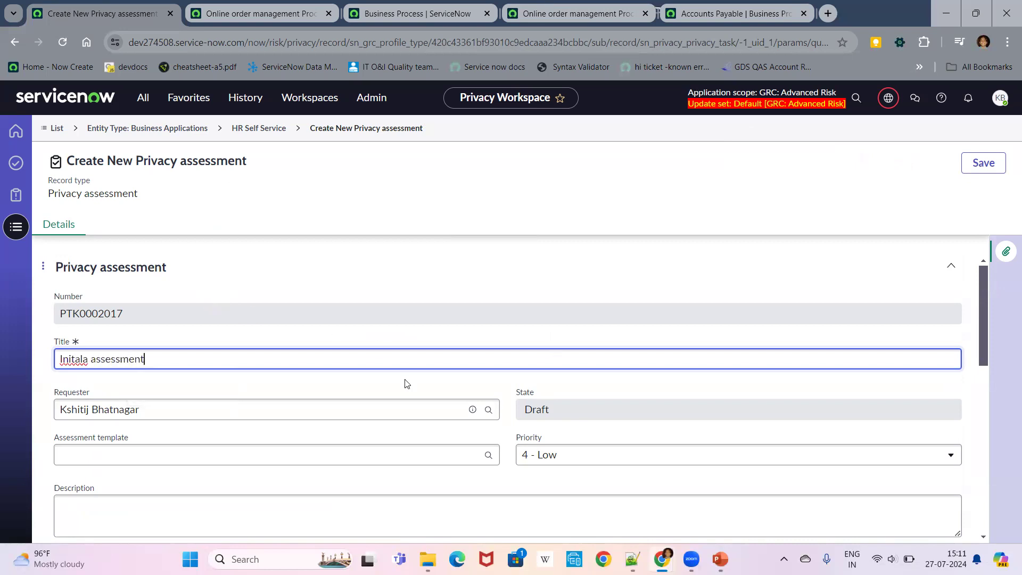
pyautogui.click(312, 404)
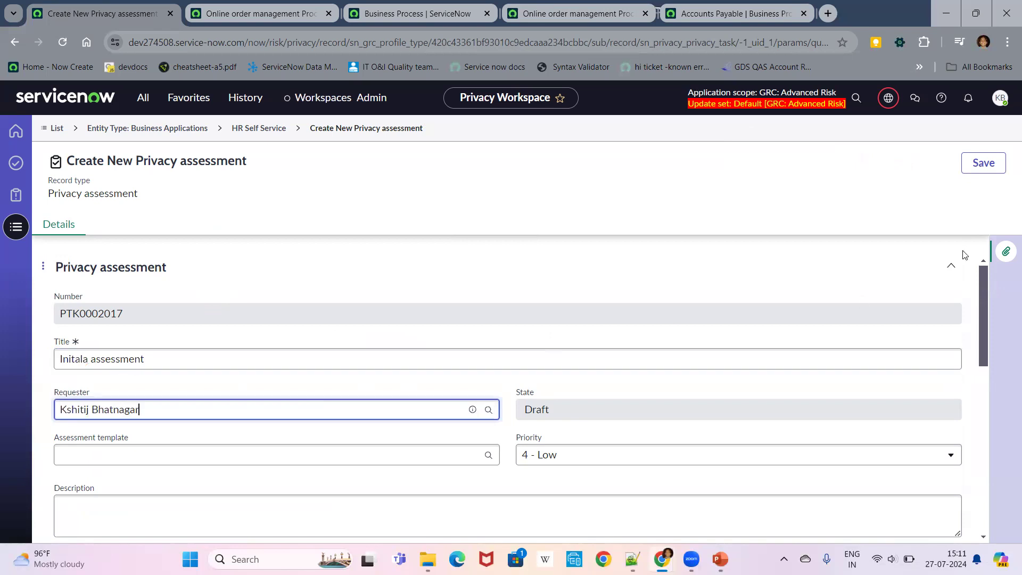
pyautogui.moveTo(985, 298); pyautogui.dragTo(980, 392)
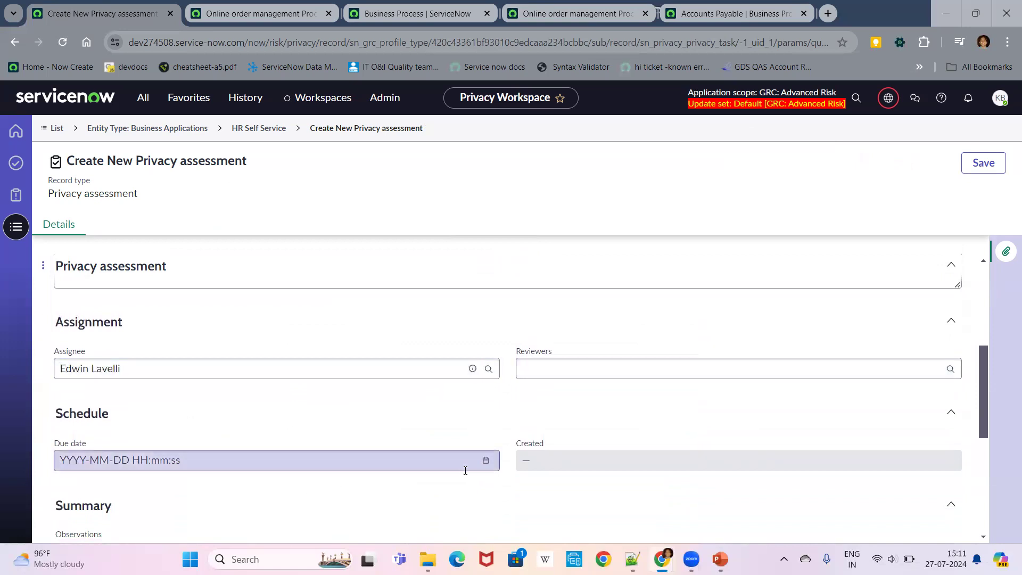
pyautogui.click(486, 461)
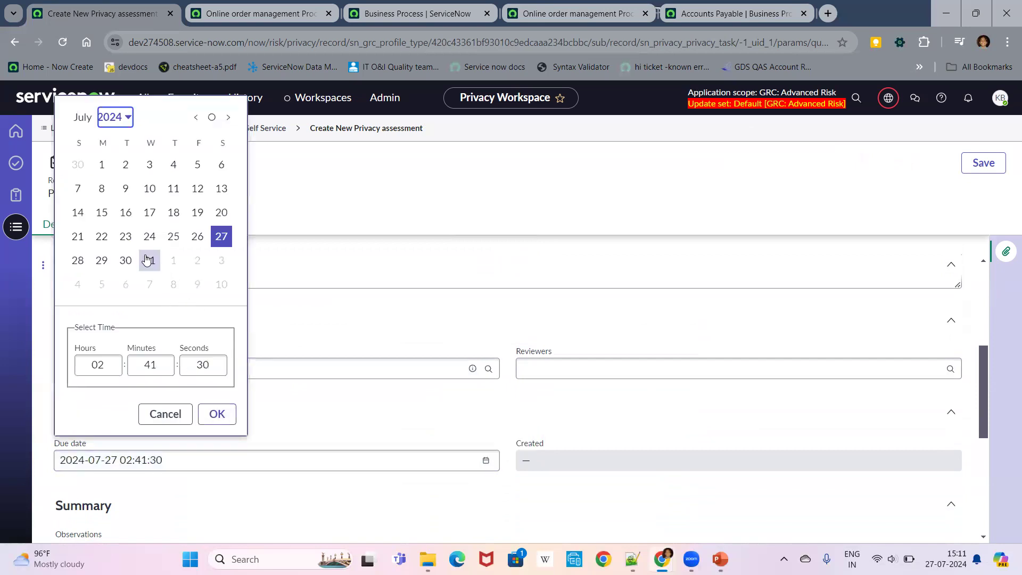
pyautogui.click(150, 260)
pyautogui.click(217, 414)
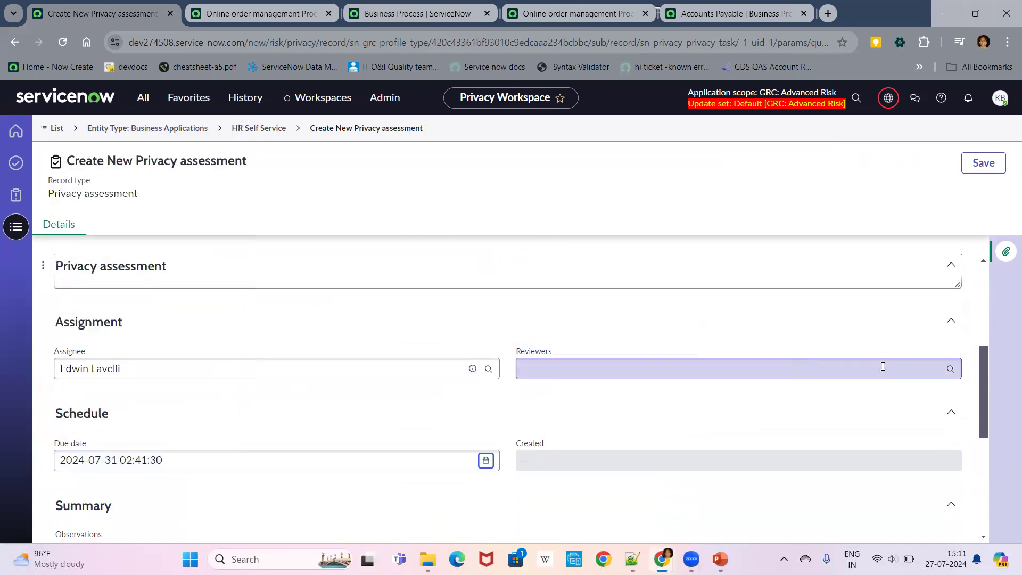
pyautogui.moveTo(987, 404); pyautogui.dragTo(984, 290)
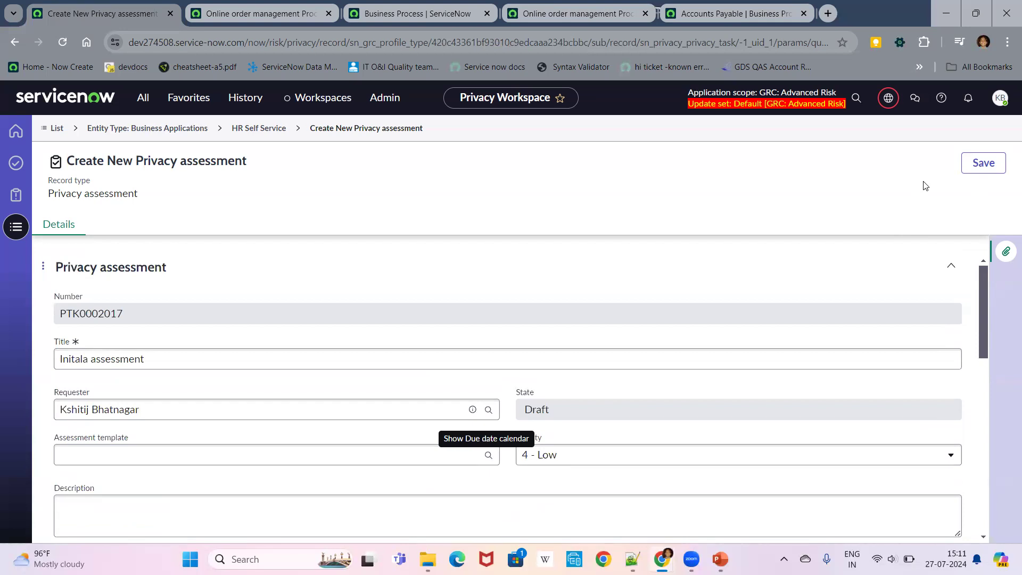
# - Switch to the incognito Chrome window with the assignee's session and show its ServiceNow home page
pyautogui.hotkey('alt', 'Tab')
pyautogui.hotkey('alt', 'Tab')
pyautogui.hotkey('alt', 'Tab')
pyautogui.hotkey('alt', 'Tab')
pyautogui.hotkey('alt', 'Tab')
pyautogui.hotkey('alt', 'Tab')
pyautogui.hotkey('alt', 'Tab')
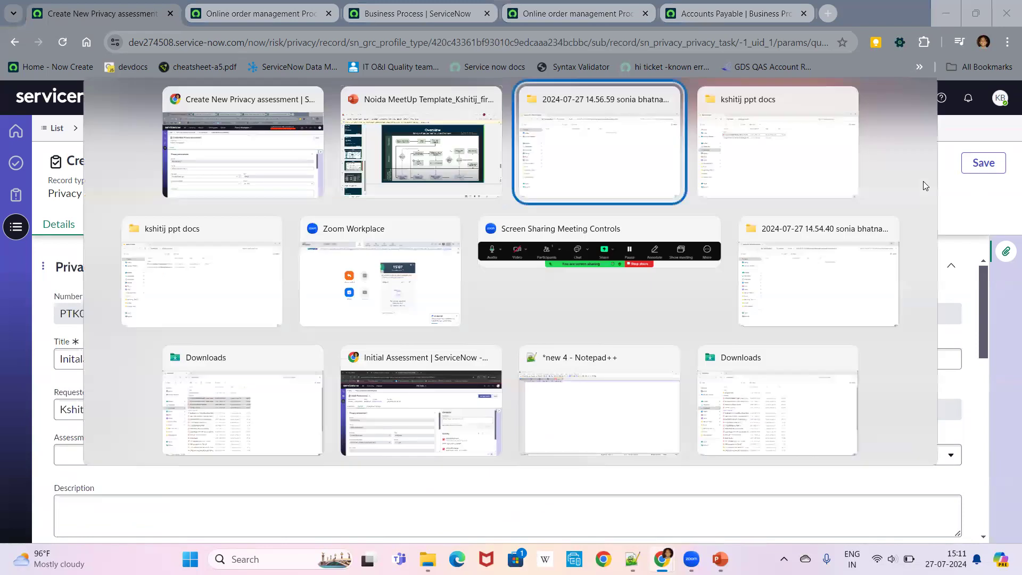
pyautogui.hotkey('alt', 'Tab')
pyautogui.hotkey('alt', 'Tab')
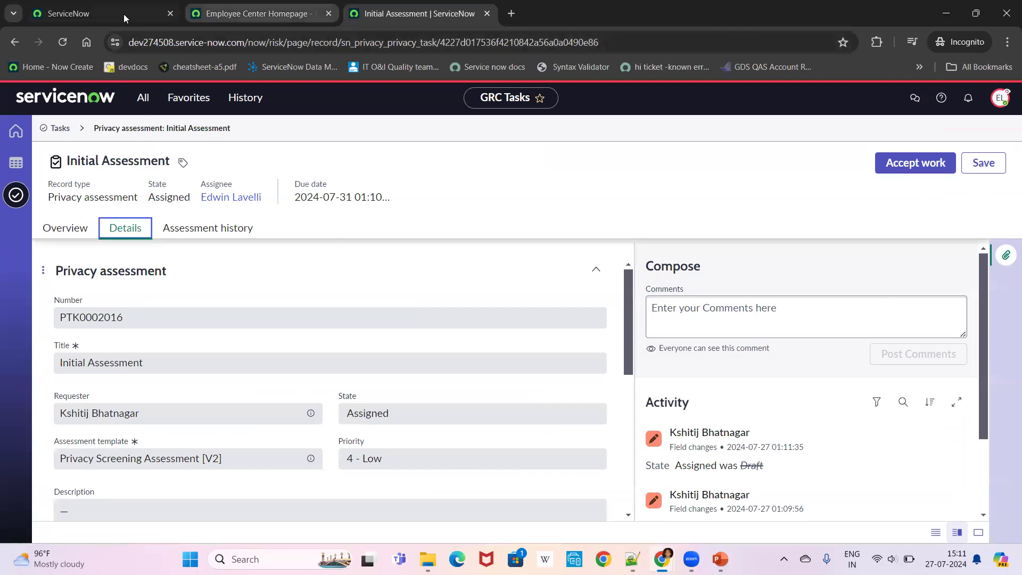
pyautogui.click(112, 10)
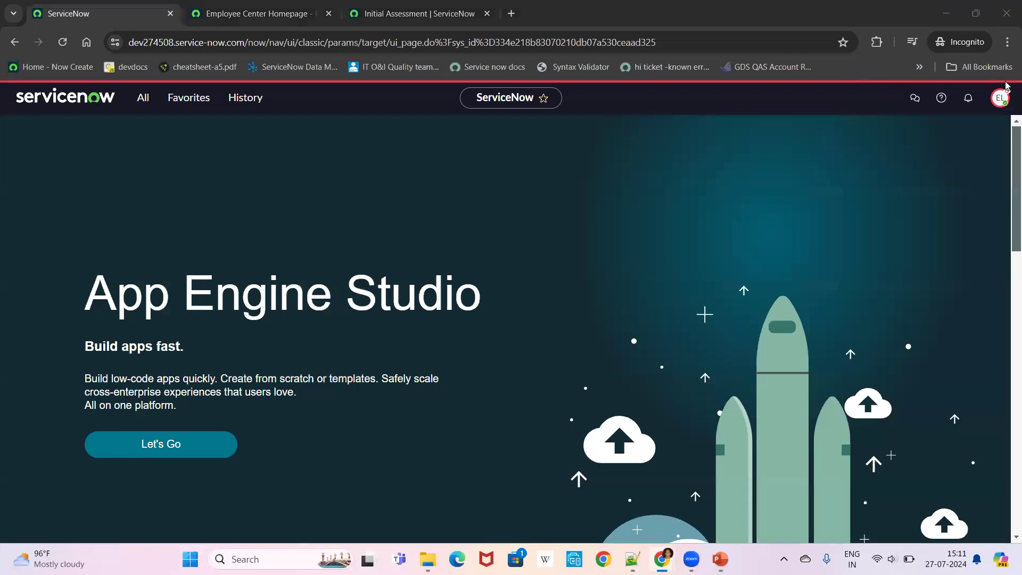
# - Go to the GRC tasks from the Employee Center homepage and open the Initial Assessment among the open to-dos
pyautogui.click(268, 16)
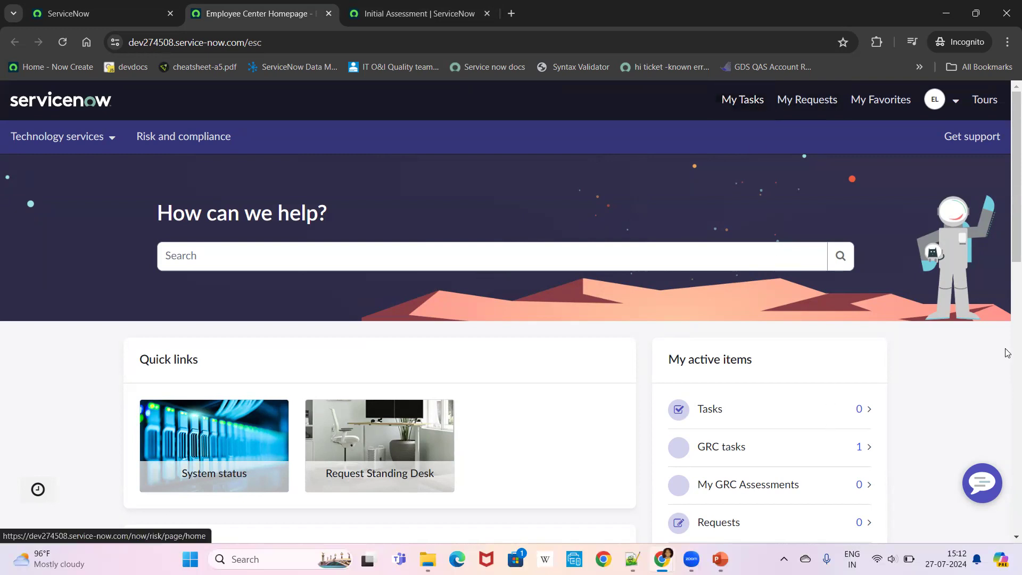
pyautogui.moveTo(1006, 258); pyautogui.dragTo(1007, 298)
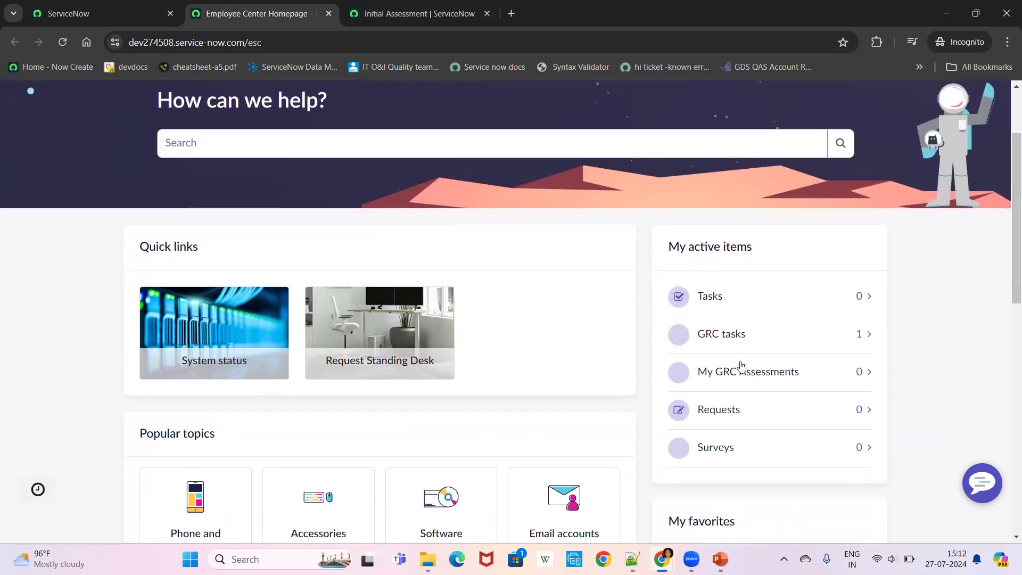
pyautogui.click(712, 339)
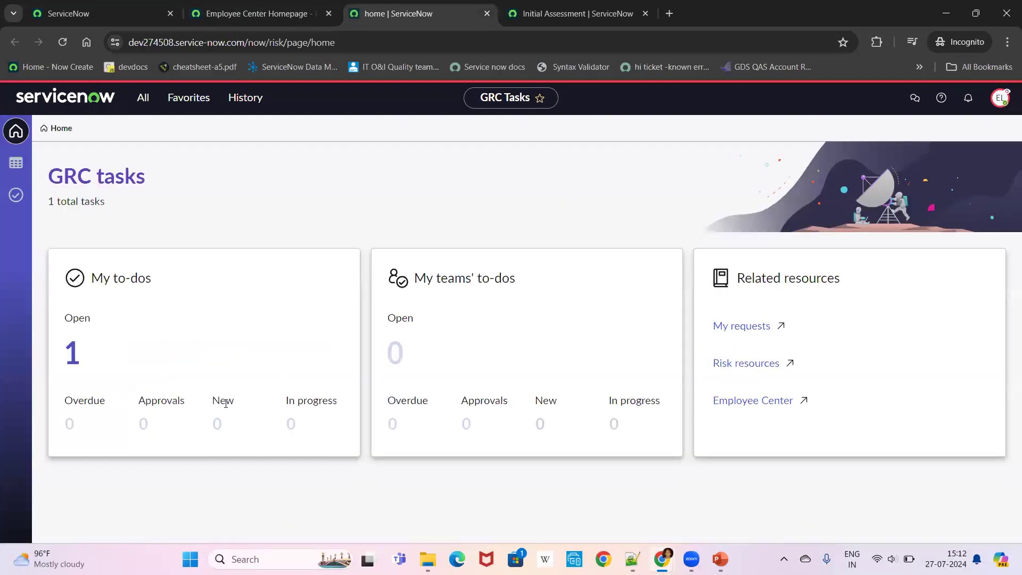
pyautogui.click(72, 354)
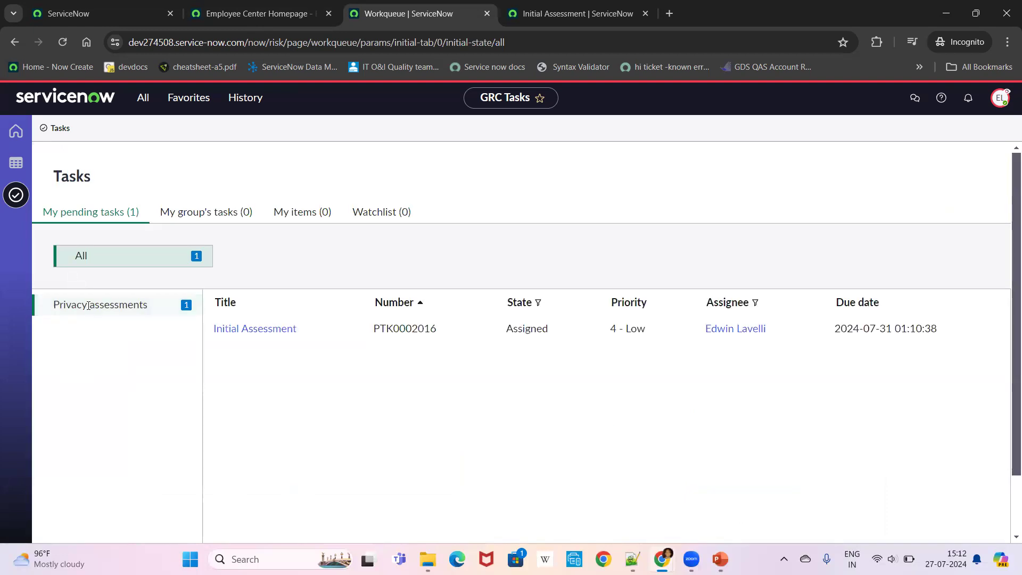
pyautogui.click(225, 335)
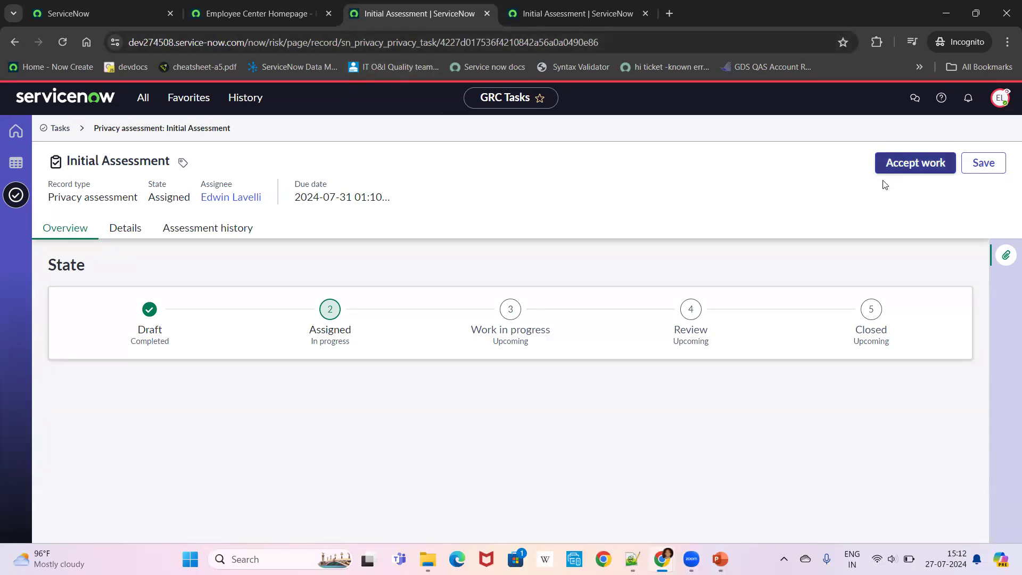
# - Accept work on the Initial Assessment with the work note "accepted the work"
pyautogui.click(918, 168)
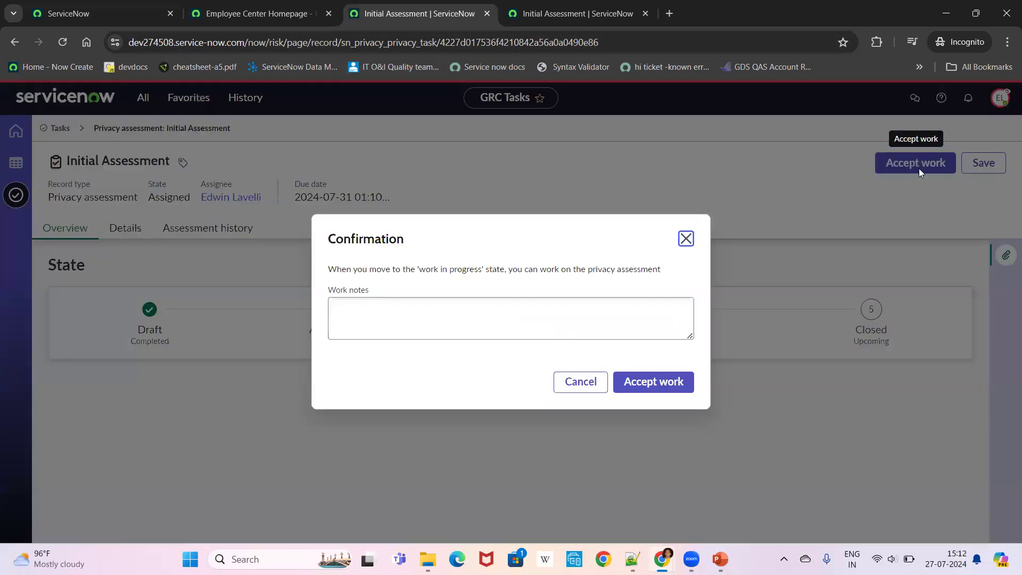
pyautogui.click(572, 307)
pyautogui.write('accept')
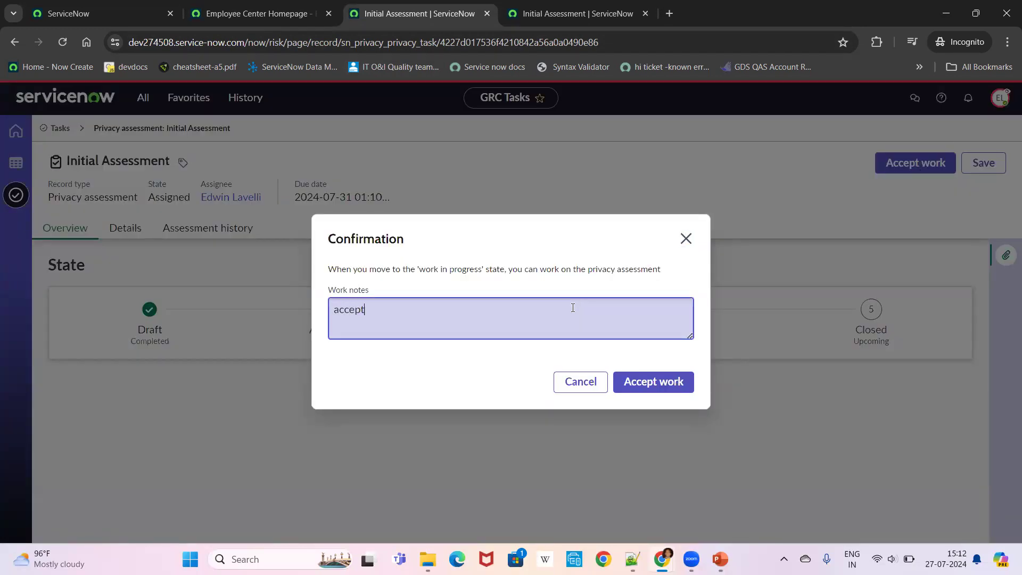
pyautogui.write('ed the work')
pyautogui.click(655, 381)
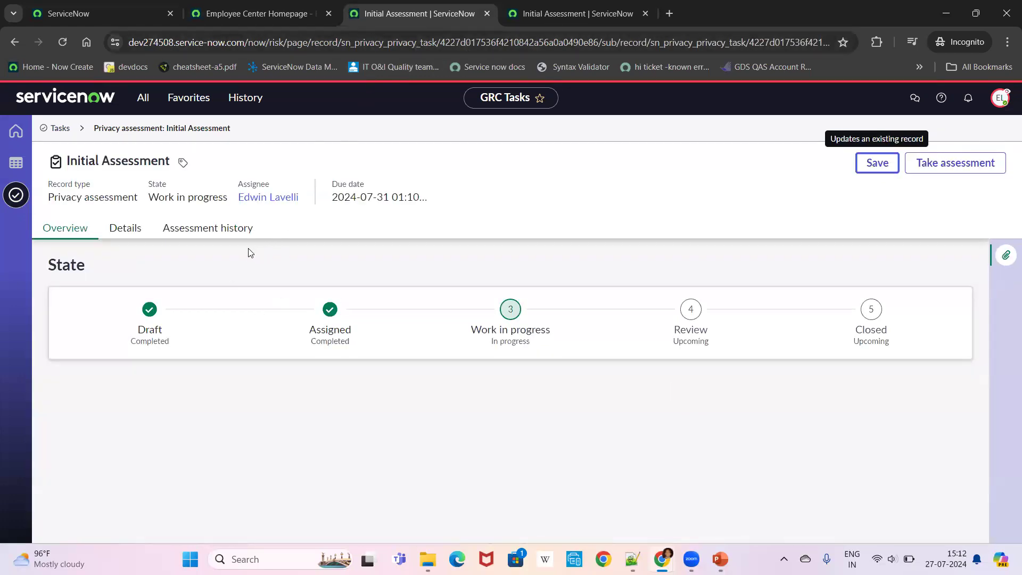
# - Take the assessment and start the Privacy Screening Assessment [V2] questionnaire for HR Self Service
pyautogui.click(947, 166)
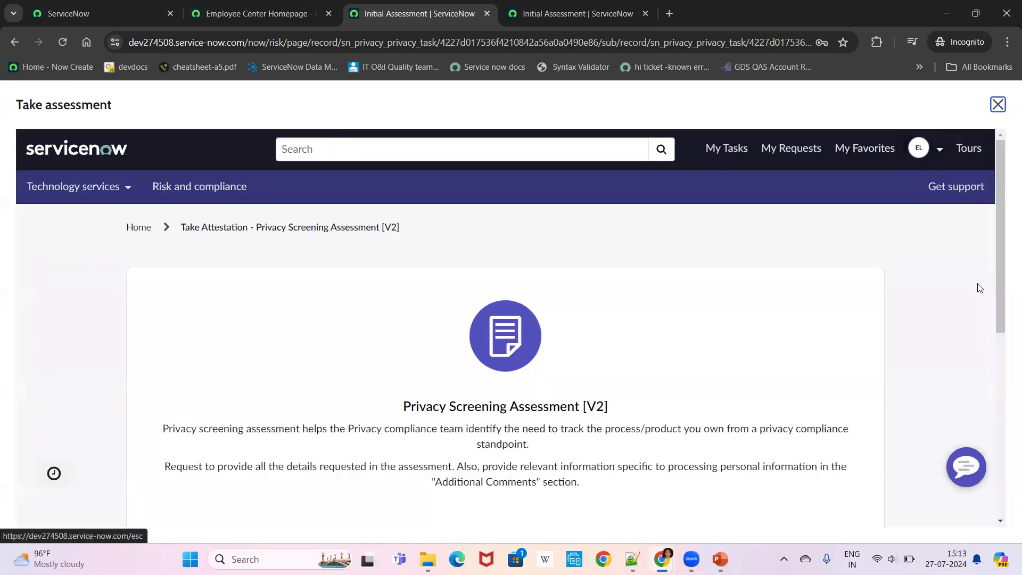
pyautogui.moveTo(1000, 317); pyautogui.dragTo(1005, 364)
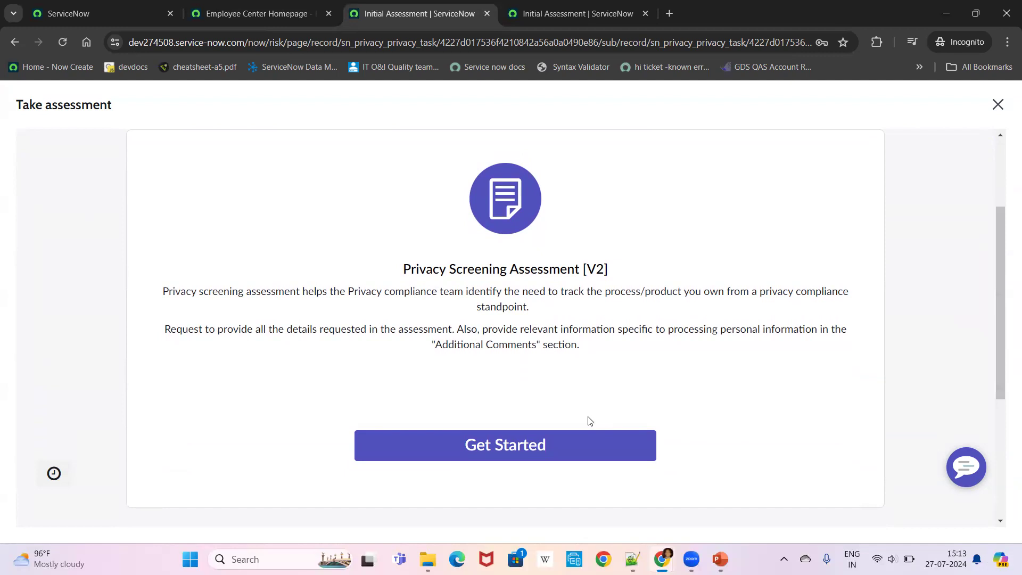
pyautogui.click(545, 451)
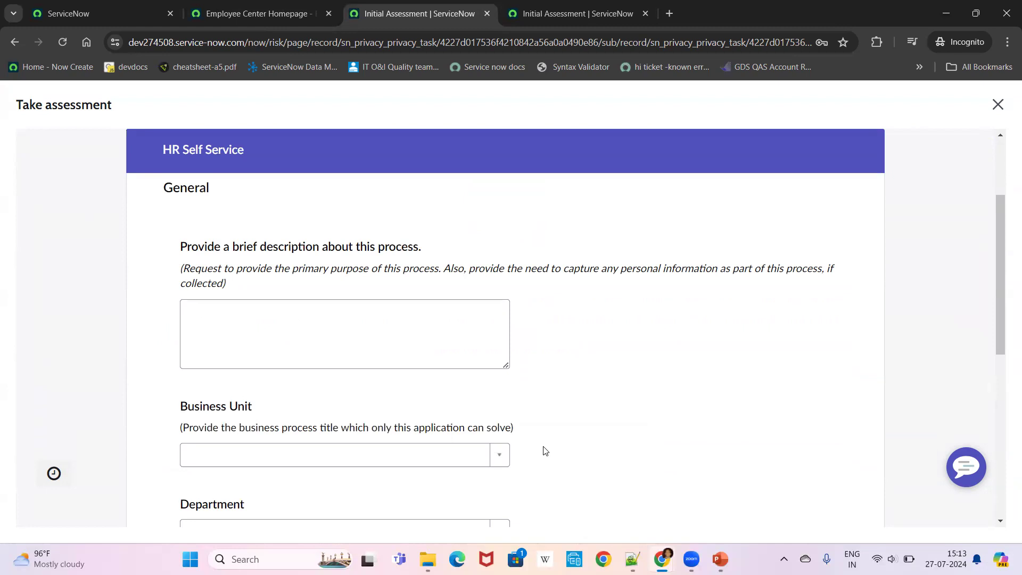
# - Enter "some relevant info" as the brief process description in the General section of the HR Self Service questionnaire
pyautogui.click(301, 341)
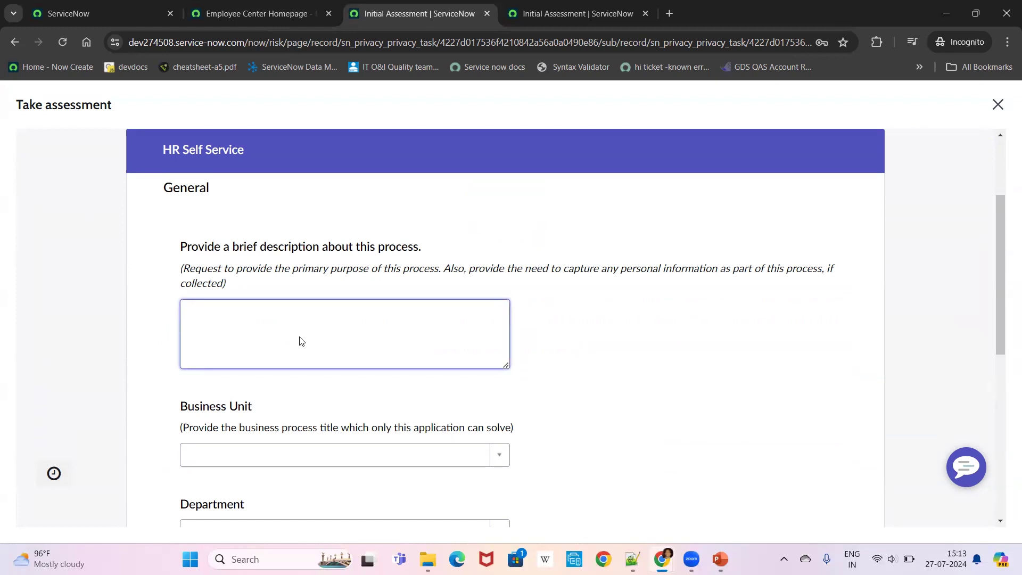
pyautogui.write('some')
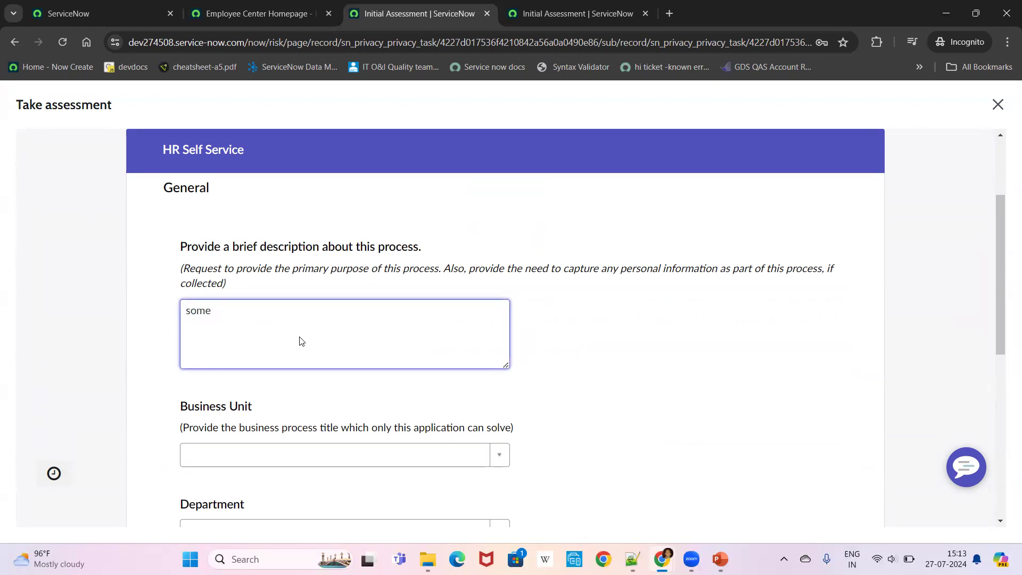
pyautogui.write(' relecant')
pyautogui.press('BackSpace')
pyautogui.press('BackSpace')
pyautogui.write('vant info')
pyautogui.moveTo(999, 346); pyautogui.dragTo(998, 394)
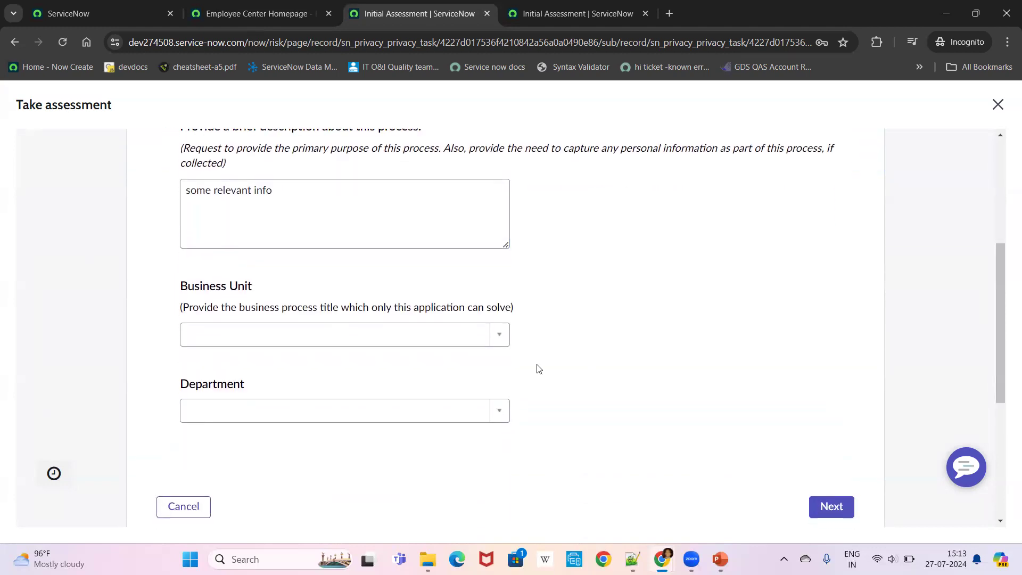
# - Set the Business Unit to IT and the Department to Finance, and continue to the Data Subject Details section
pyautogui.click(503, 344)
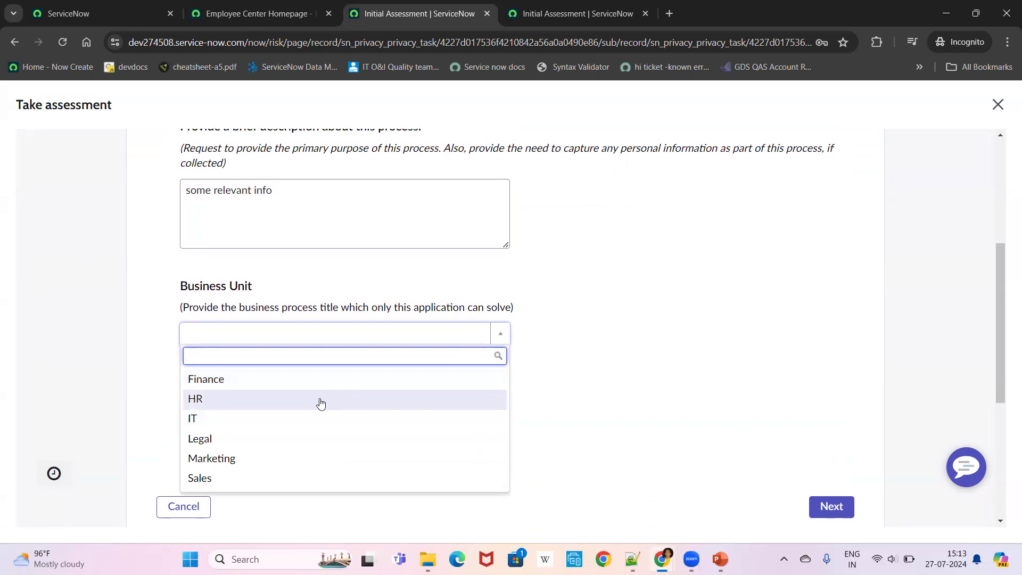
pyautogui.click(282, 419)
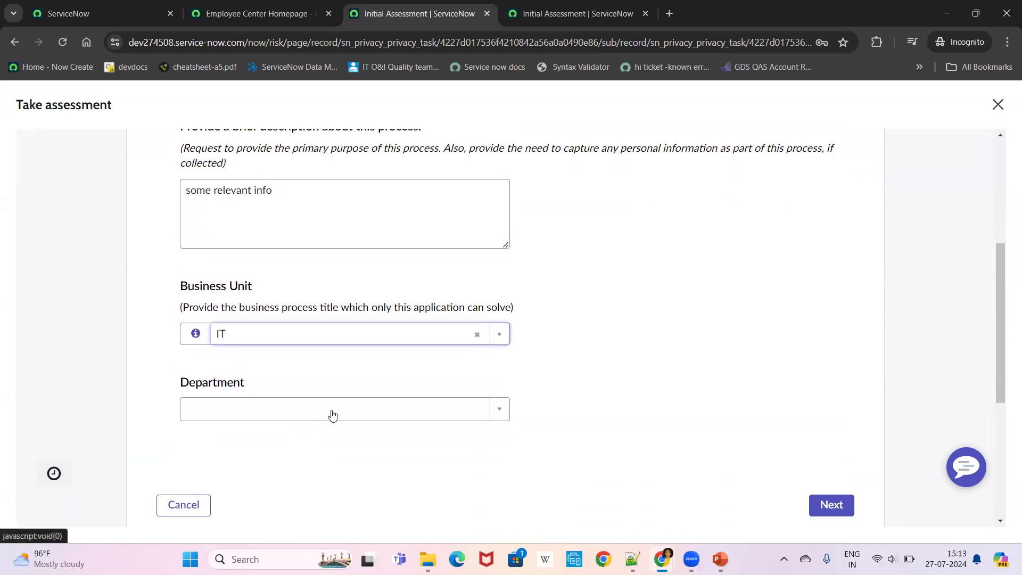
pyautogui.click(332, 415)
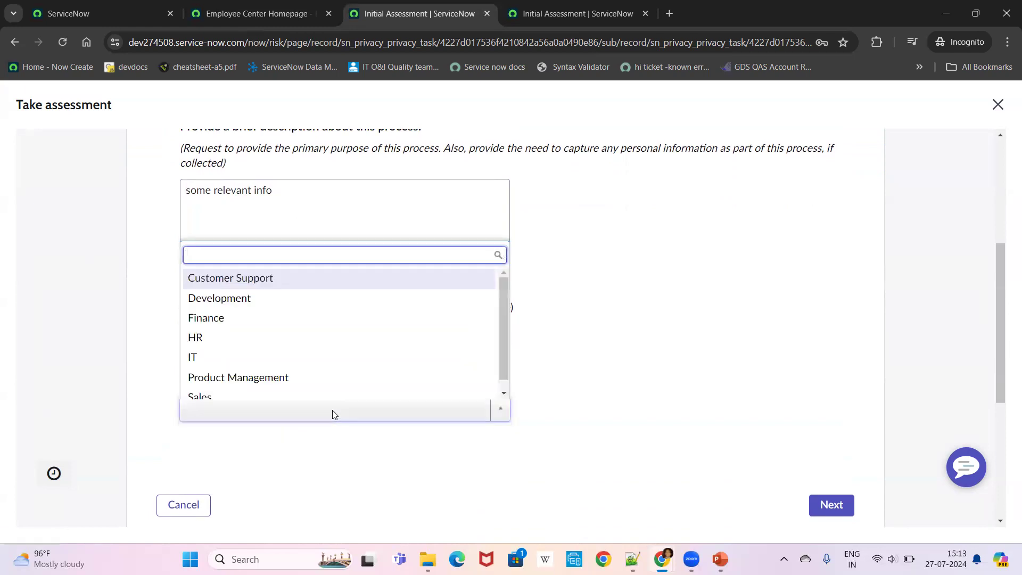
pyautogui.click(221, 311)
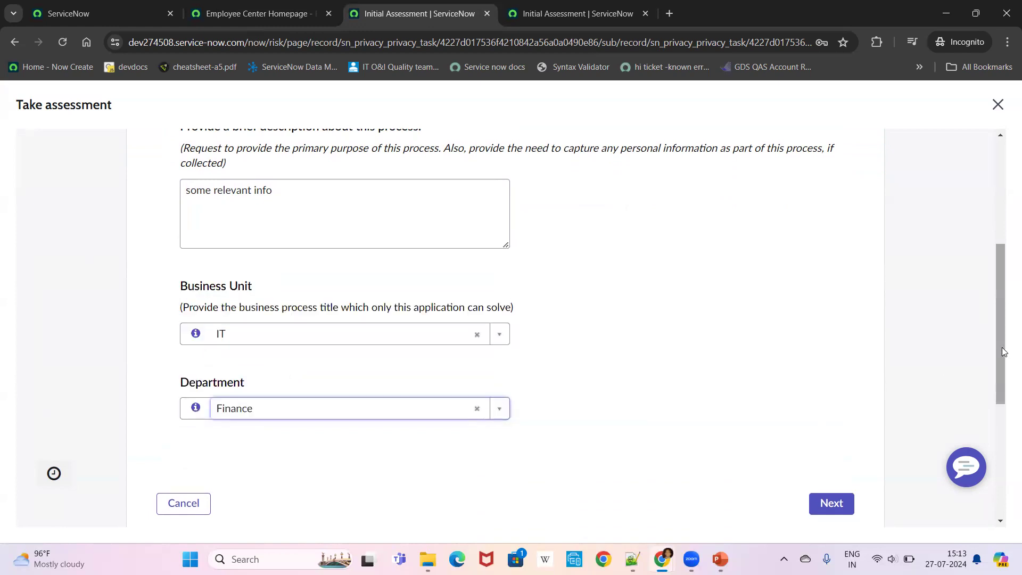
pyautogui.moveTo(1004, 351); pyautogui.dragTo(992, 442)
pyautogui.click(822, 269)
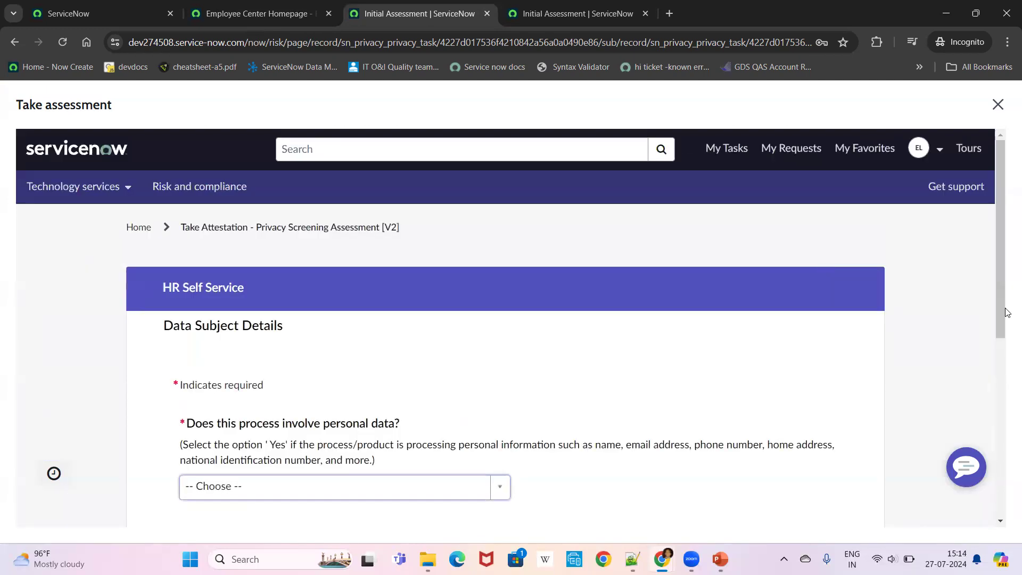
# - Answer Yes to the process involving personal data, set the data storage type to Both, and continue to the key stakeholders section
pyautogui.moveTo(995, 310); pyautogui.dragTo(1000, 391)
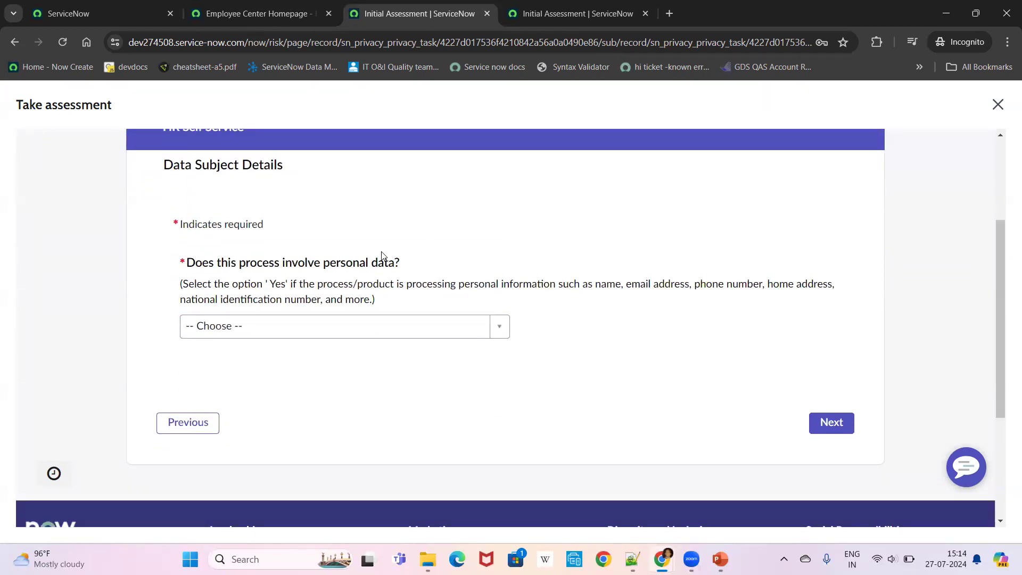
pyautogui.click(502, 330)
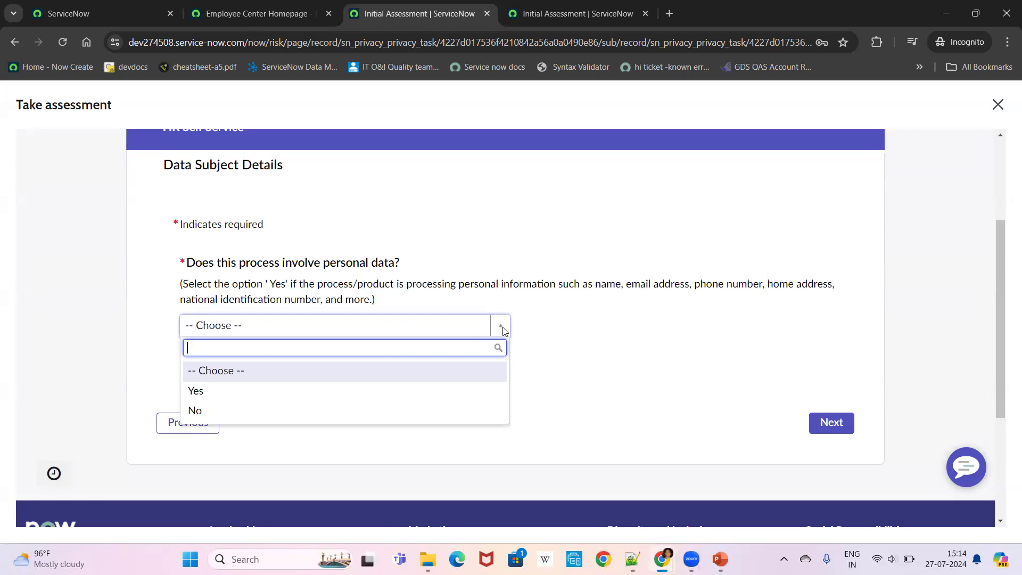
pyautogui.click(412, 397)
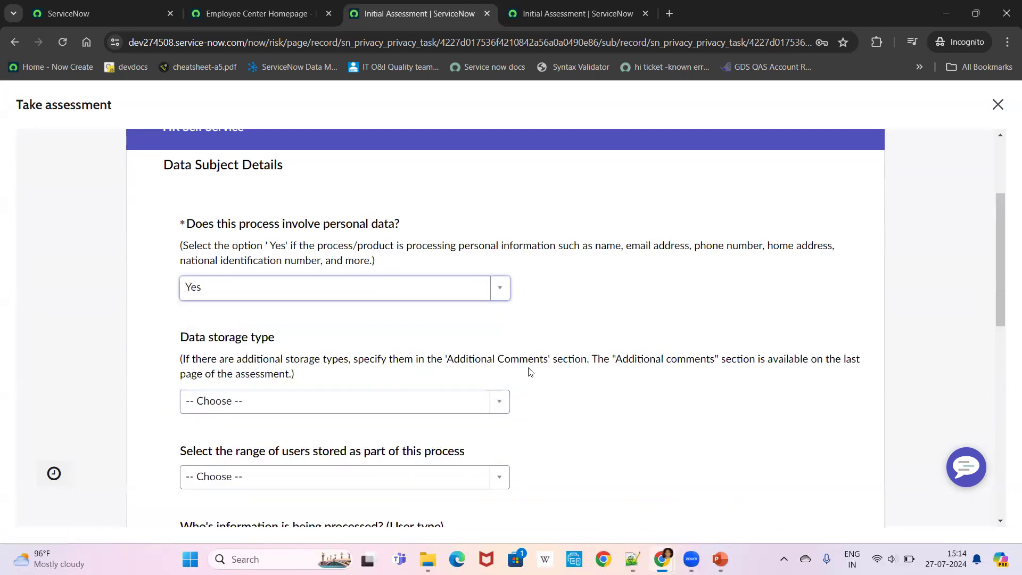
pyautogui.click(494, 401)
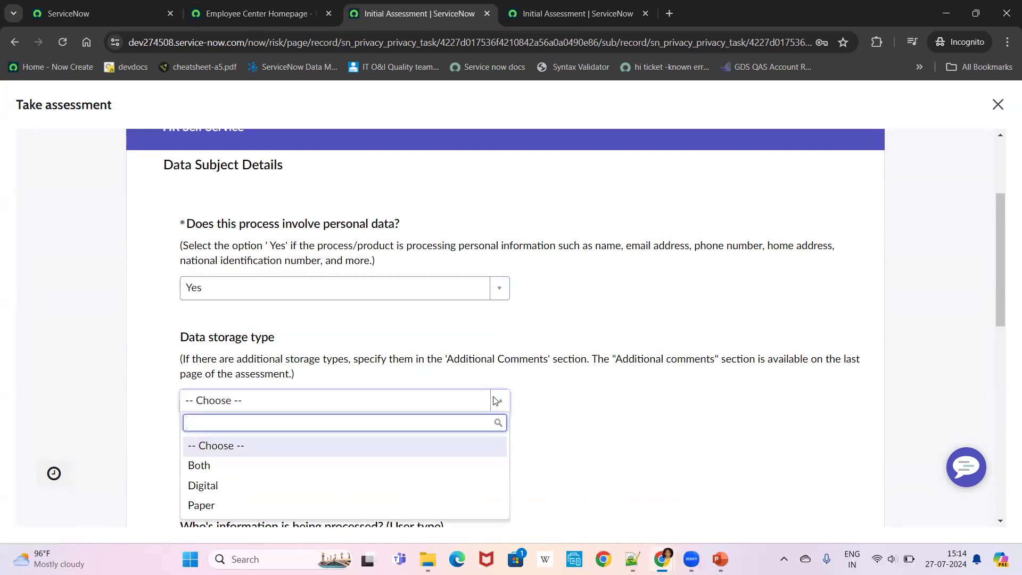
pyautogui.click(376, 476)
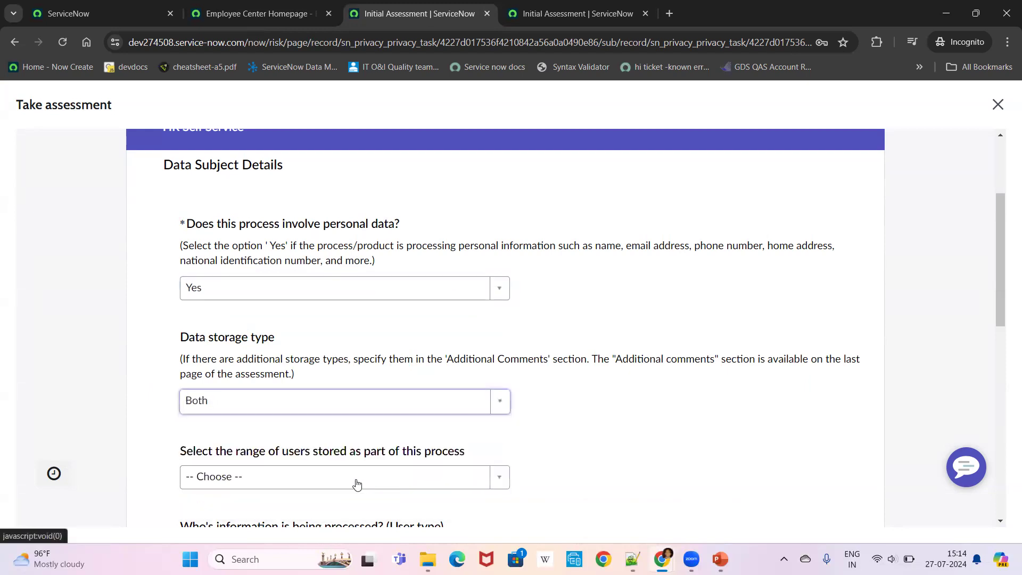
pyautogui.moveTo(998, 336); pyautogui.dragTo(993, 473)
pyautogui.click(830, 345)
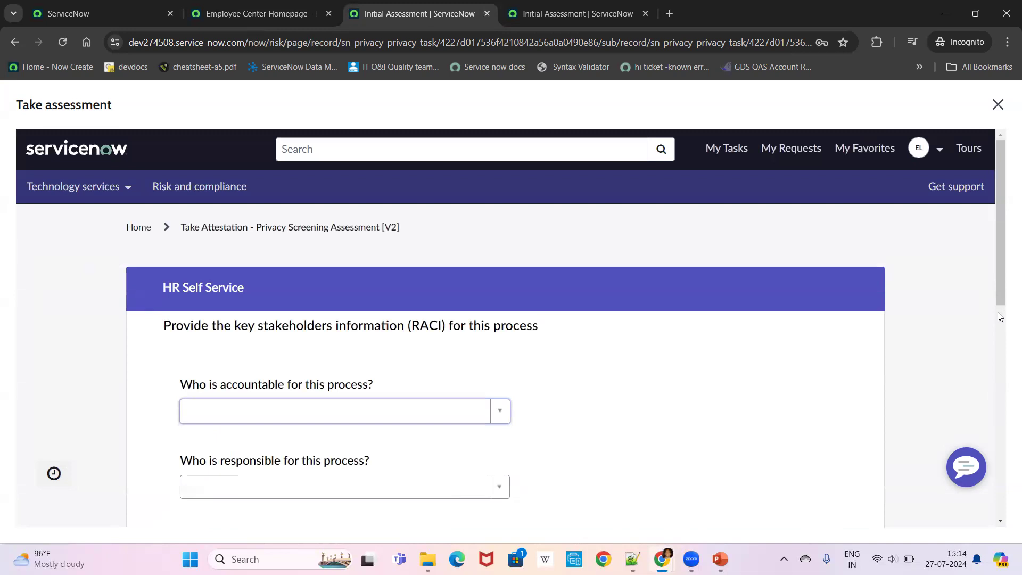
# - Leave the key stakeholders and Additional Comments sections blank and submit the HR Self Service assessment
pyautogui.click(999, 313)
pyautogui.moveTo(997, 313); pyautogui.dragTo(989, 299)
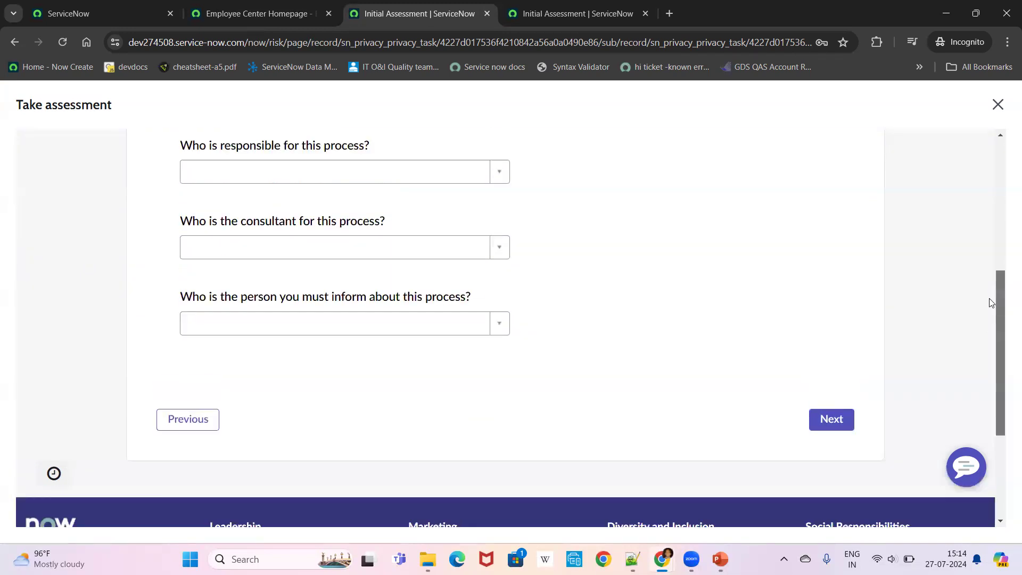
pyautogui.click(828, 428)
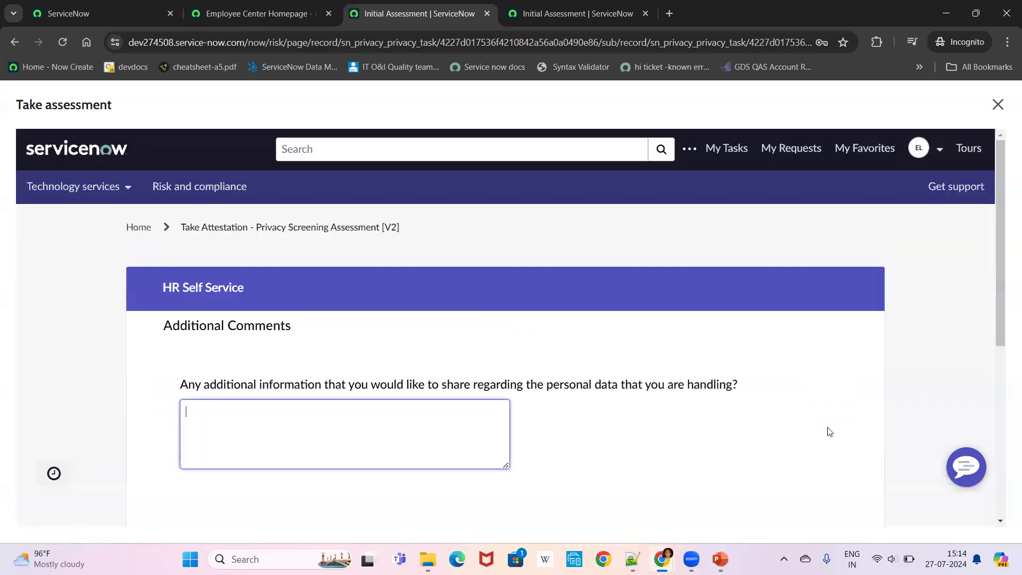
pyautogui.moveTo(1003, 335); pyautogui.dragTo(980, 443)
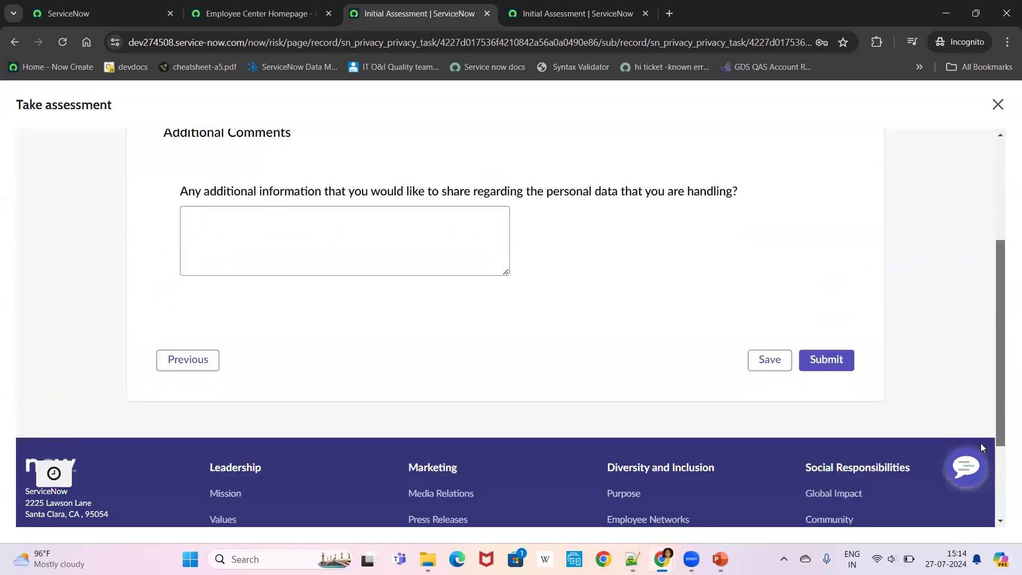
pyautogui.click(819, 341)
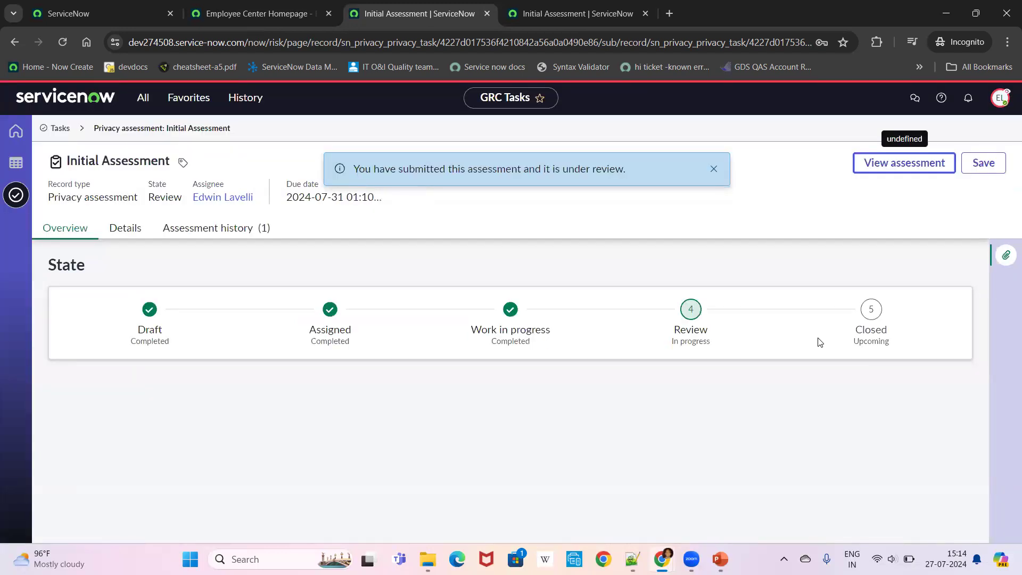
pyautogui.moveTo(154, 196); pyautogui.dragTo(194, 206)
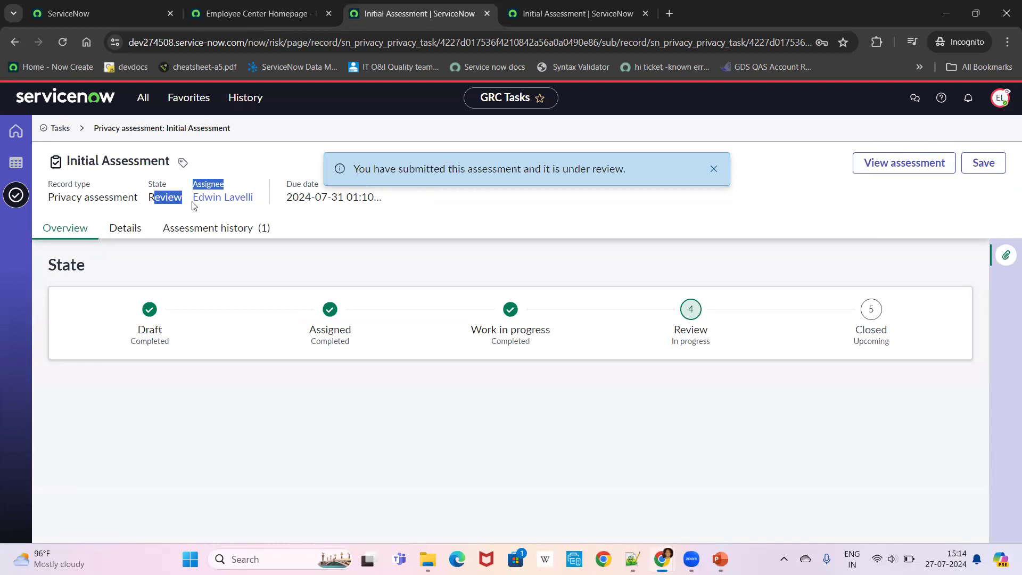
# - Switch to the Privacy Workspace browser window and open the Risk assessments list under My Items
pyautogui.hotkey('alt', 'Tab')
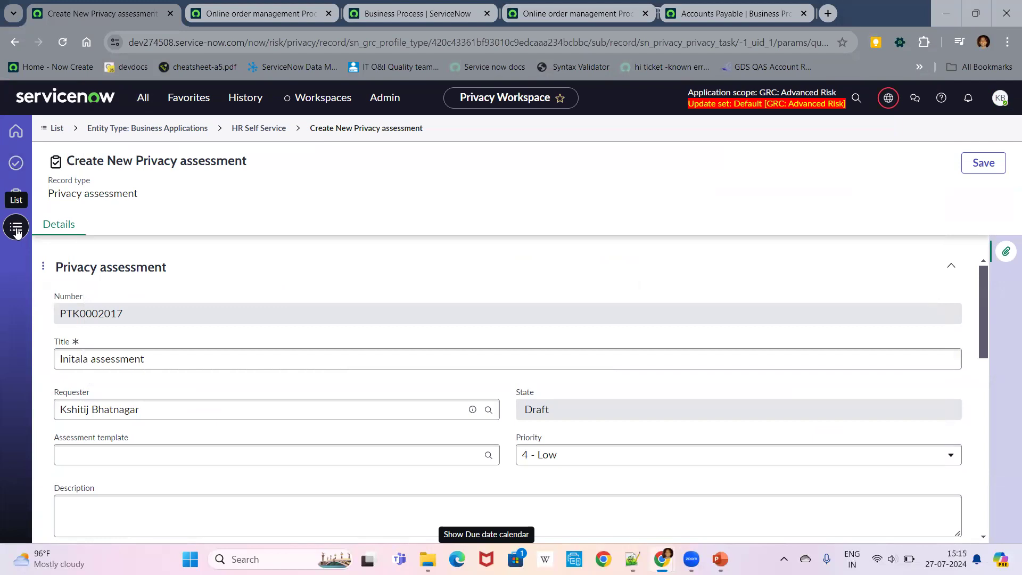
pyautogui.click(52, 128)
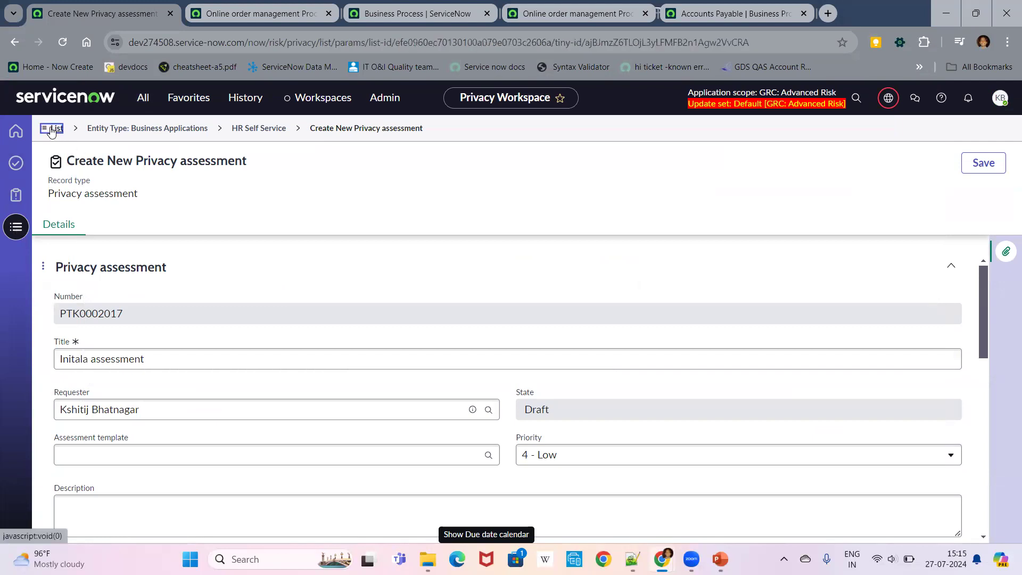
pyautogui.scroll(2, 195, 220)
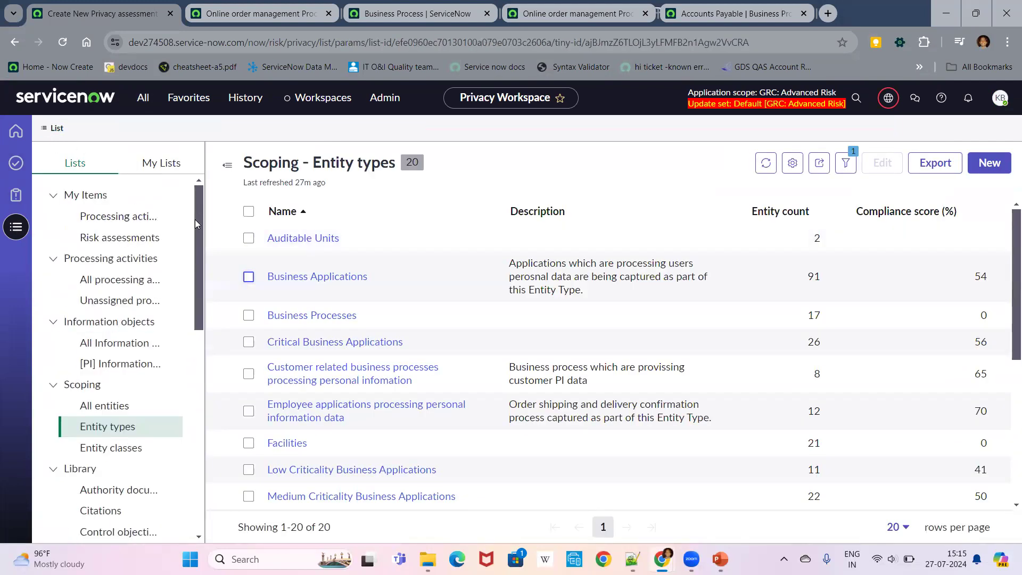
pyautogui.click(133, 238)
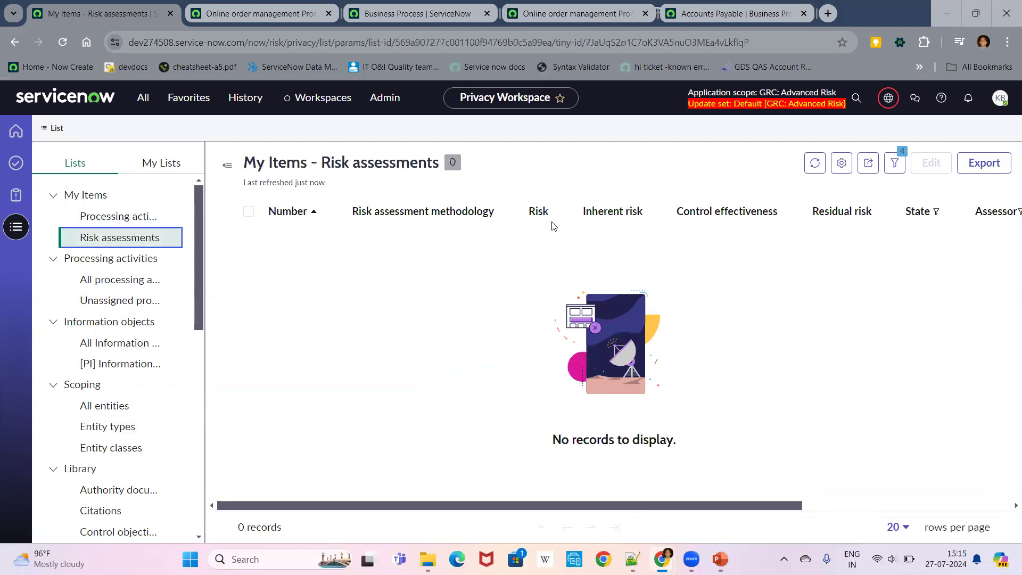
# - Remove the State, Assessor, Domain area and Active filters from the My Items risk assessments list
pyautogui.click(899, 169)
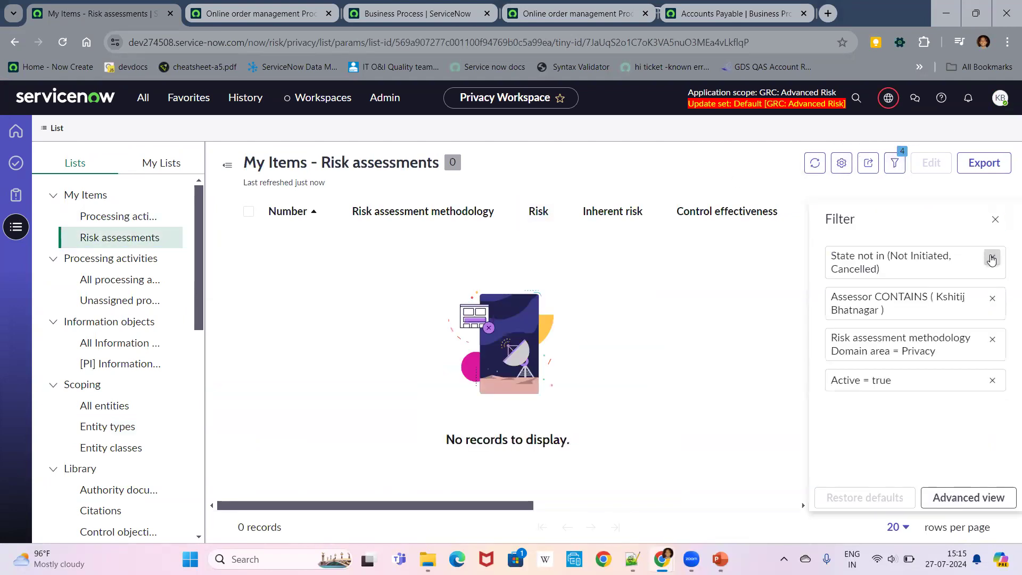
pyautogui.click(991, 259)
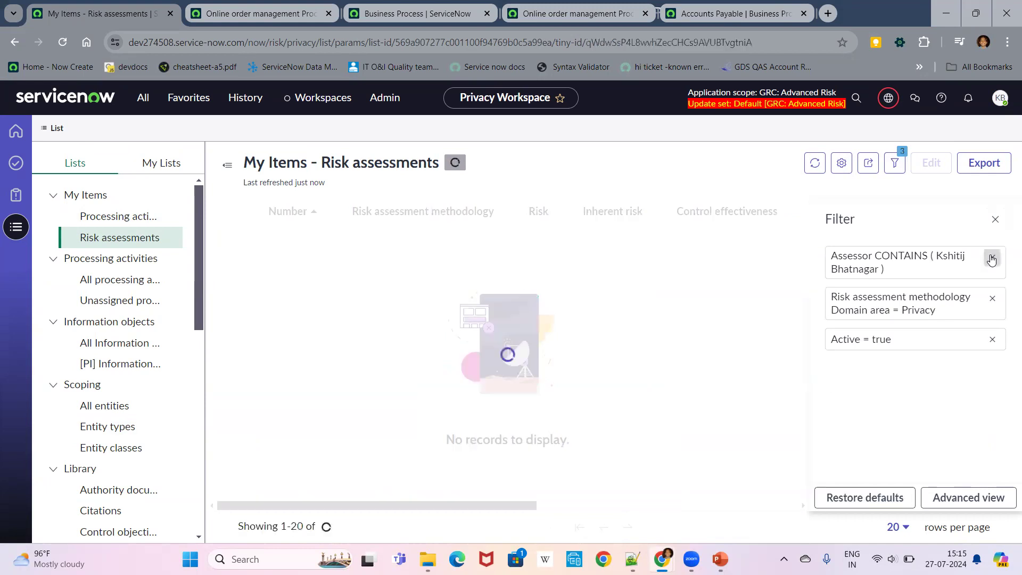
pyautogui.click(991, 258)
pyautogui.click(991, 258)
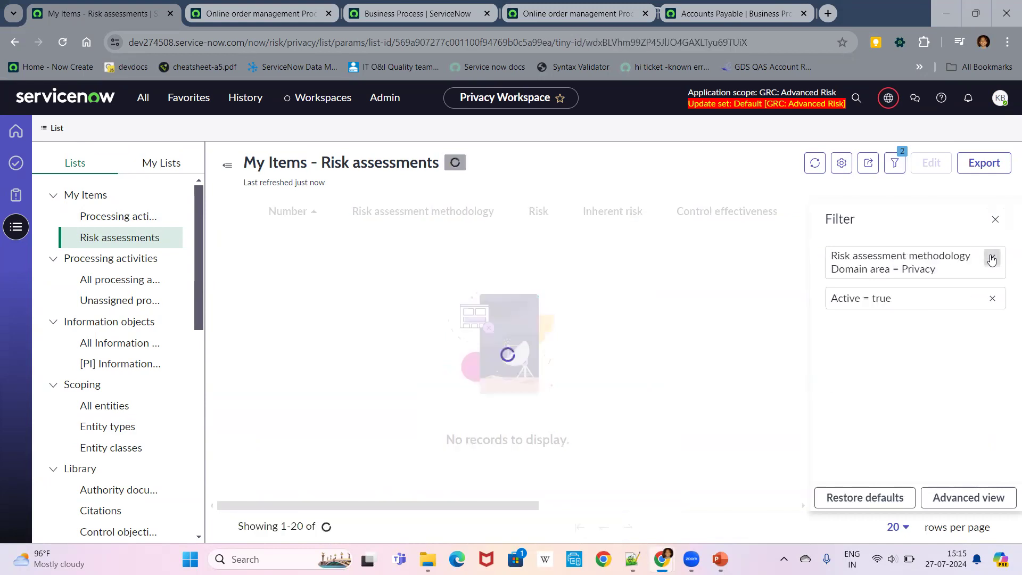
pyautogui.click(991, 259)
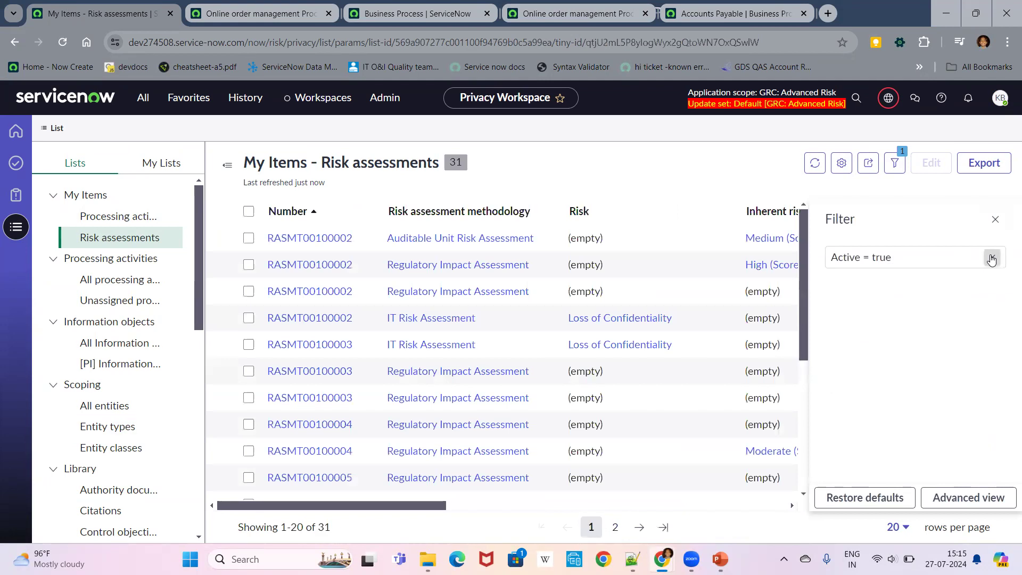
pyautogui.click(991, 260)
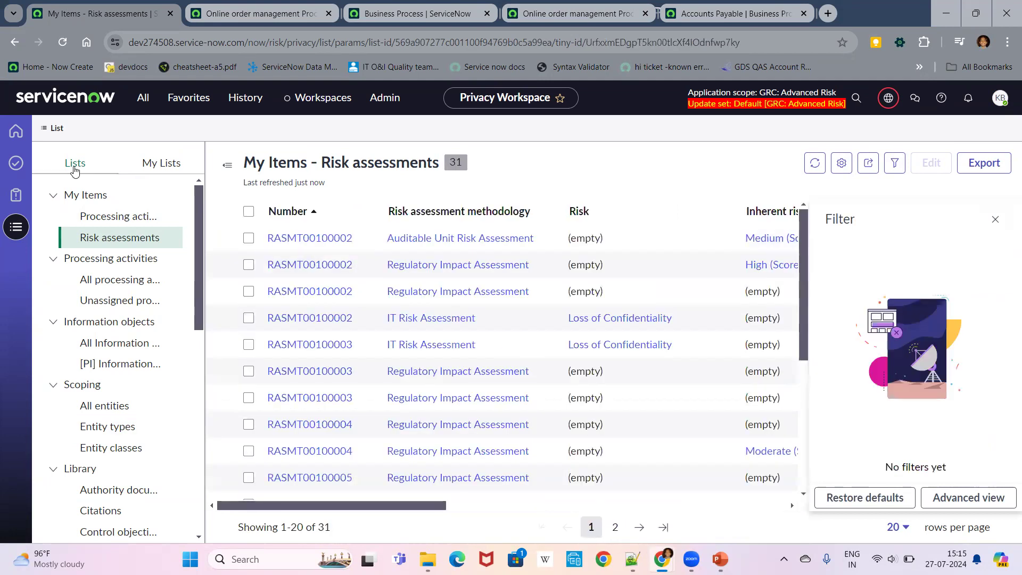
# - Open the Privacy Workspace tasks and look through the pending privacy assessments
pyautogui.click(16, 166)
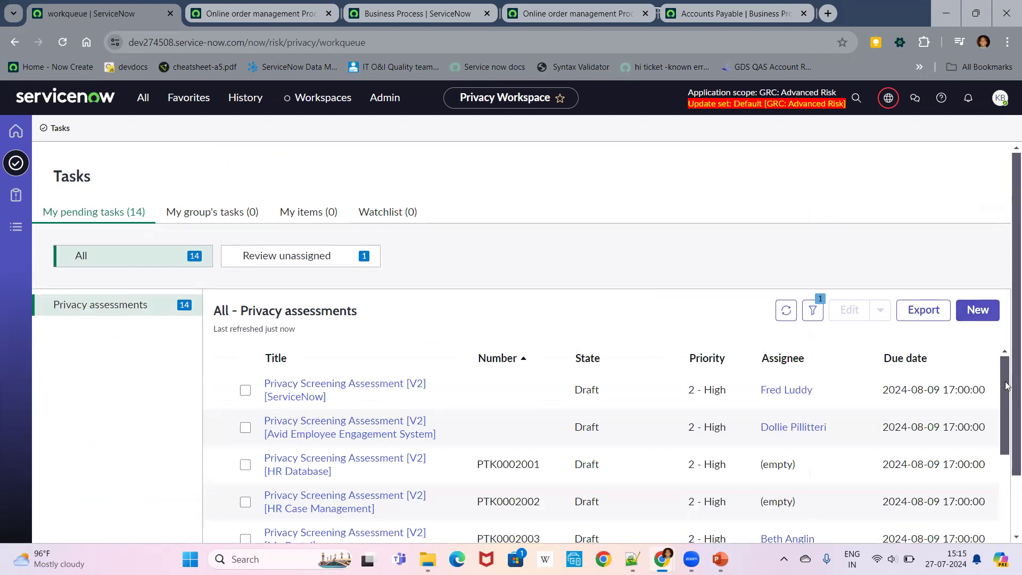
pyautogui.moveTo(1006, 386); pyautogui.dragTo(983, 483)
pyautogui.scroll(-1, 983, 483)
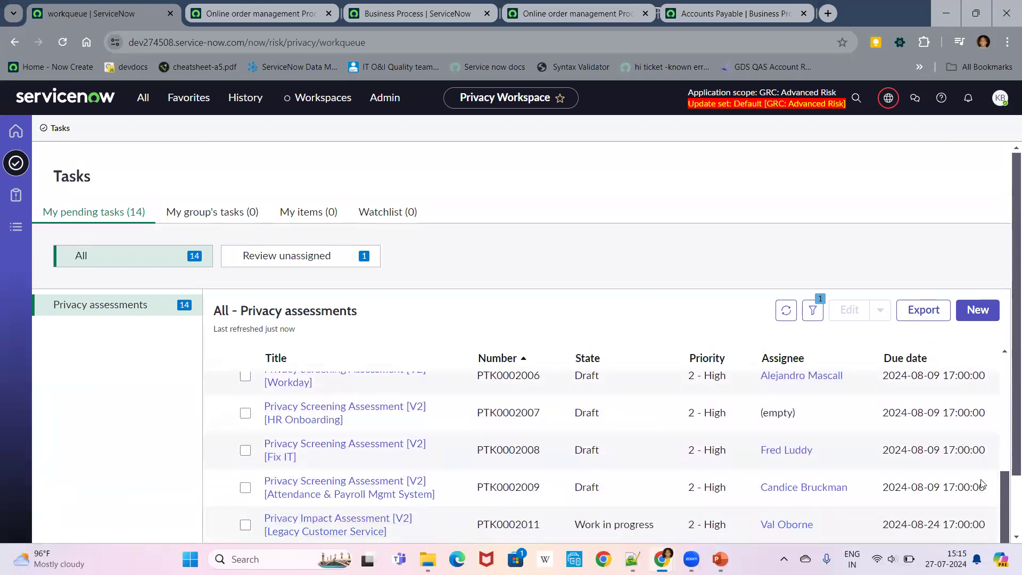
pyautogui.scroll(6, 974, 458)
# - Switch to the assignee's browser window and copy the Initial Assessment's number from its details
pyautogui.hotkey('alt', 'Tab')
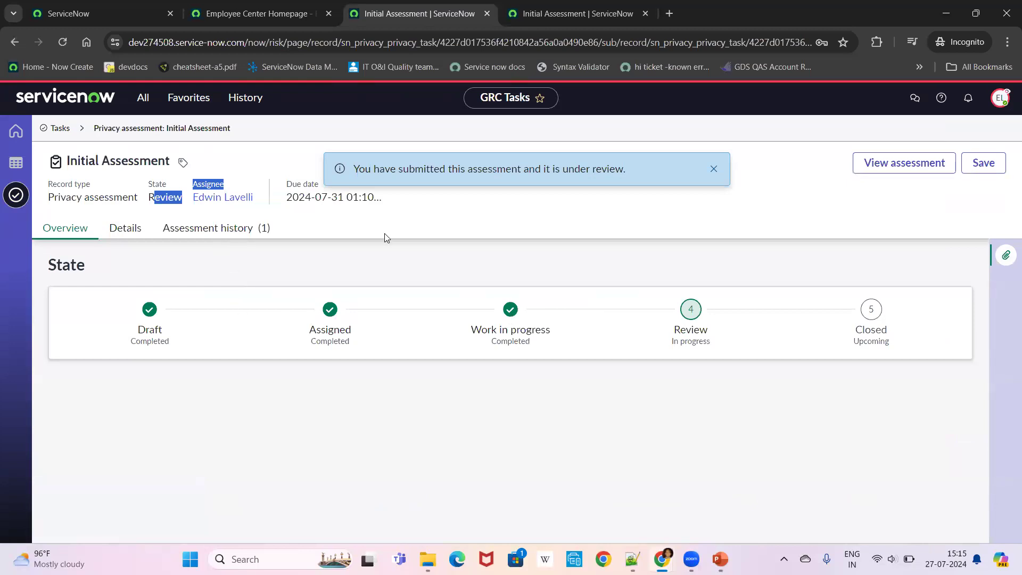
pyautogui.click(133, 230)
pyautogui.moveTo(140, 319); pyautogui.dragTo(37, 320)
pyautogui.hotkey('ctrl', 'c')
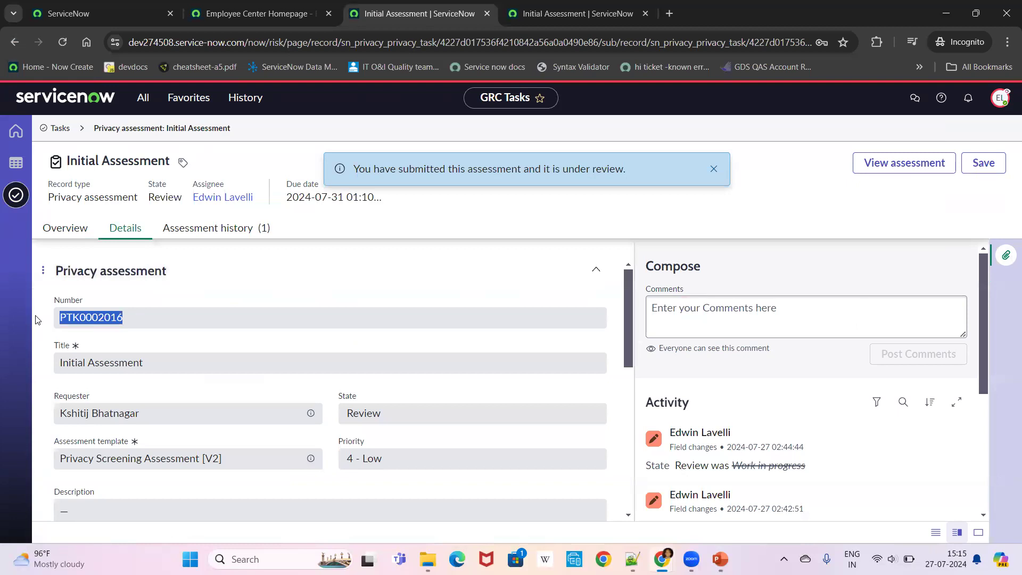
# - Back in the Privacy Workspace window, filter the pending privacy assessments to numbers containing PTK0002016 and open the Initial Assessment
pyautogui.hotkey('alt', 'Tab')
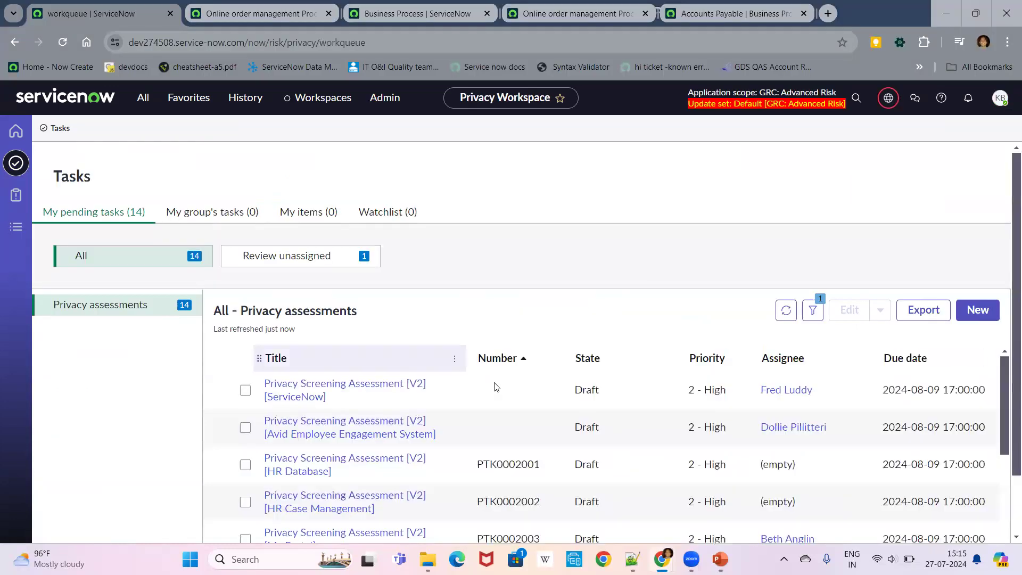
pyautogui.click(552, 359)
pyautogui.click(460, 492)
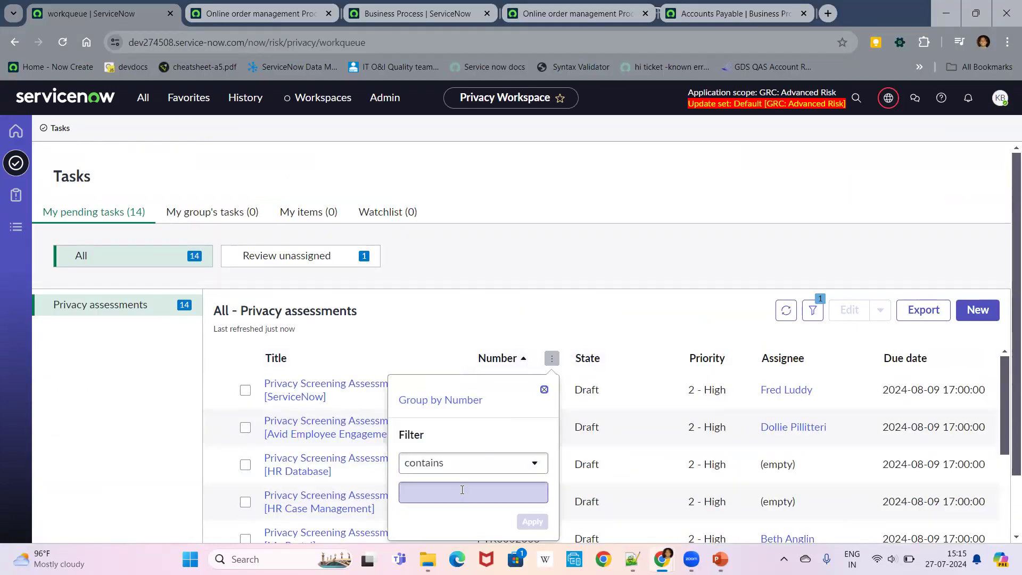
pyautogui.hotkey('ctrl', 'v')
pyautogui.press('Return')
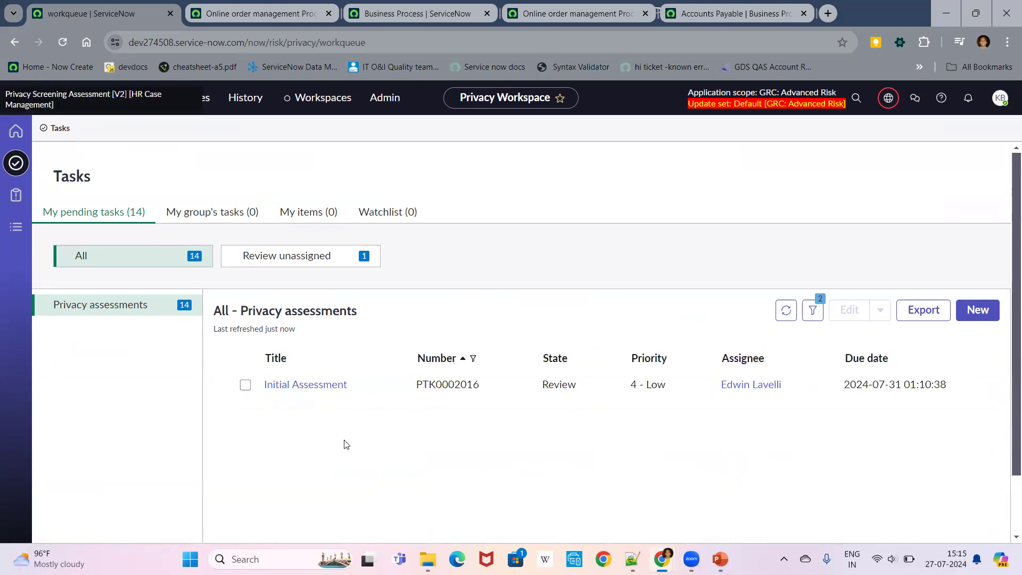
pyautogui.click(282, 384)
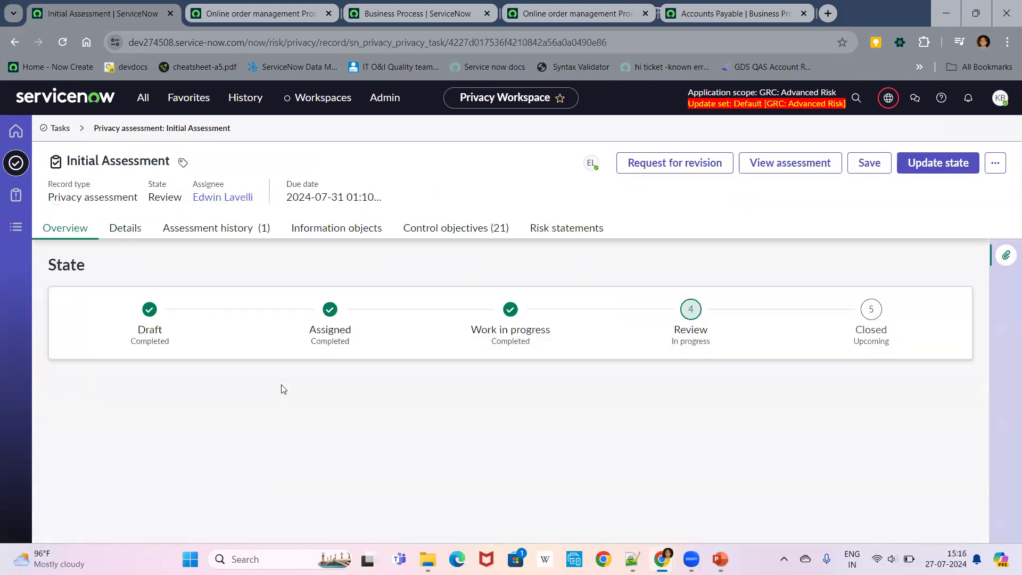
# - Open the revision request for the Initial Assessment and cancel it without sending
pyautogui.click(673, 175)
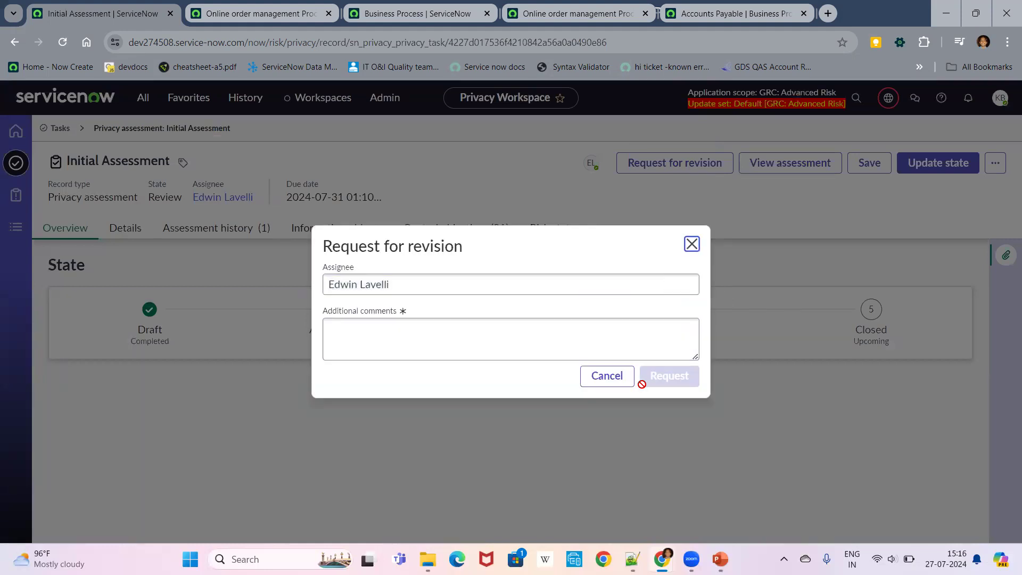
pyautogui.click(606, 375)
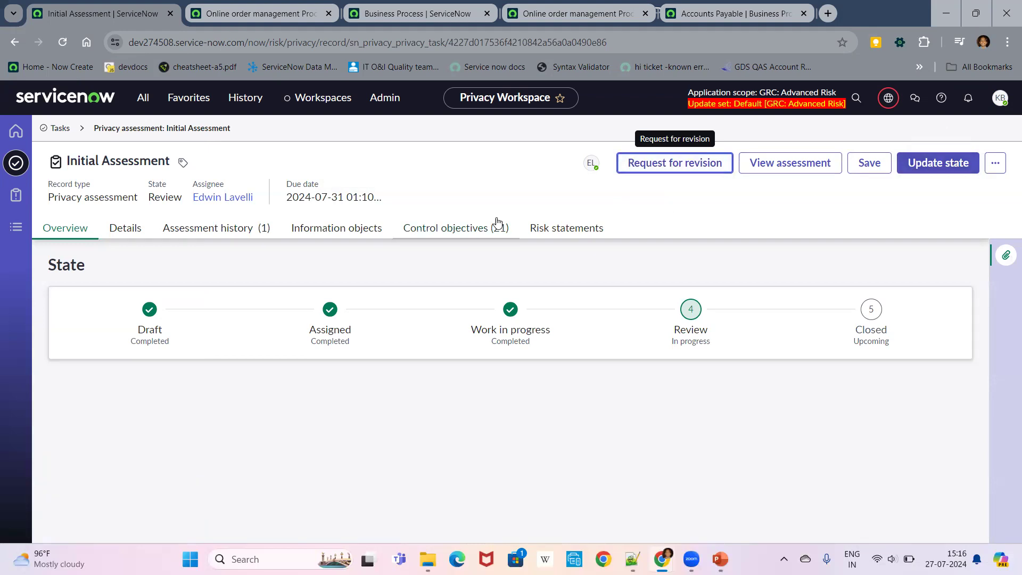
# - Review the Initial Assessment's details and update its state to Closed complete with the comment "accpted the details"
pyautogui.click(134, 225)
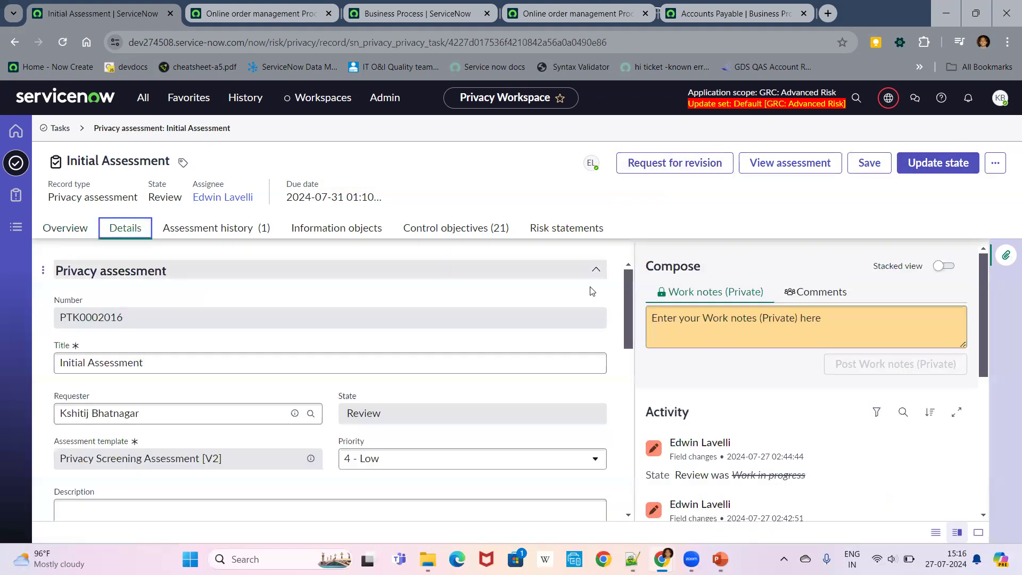
pyautogui.moveTo(629, 305); pyautogui.dragTo(605, 460)
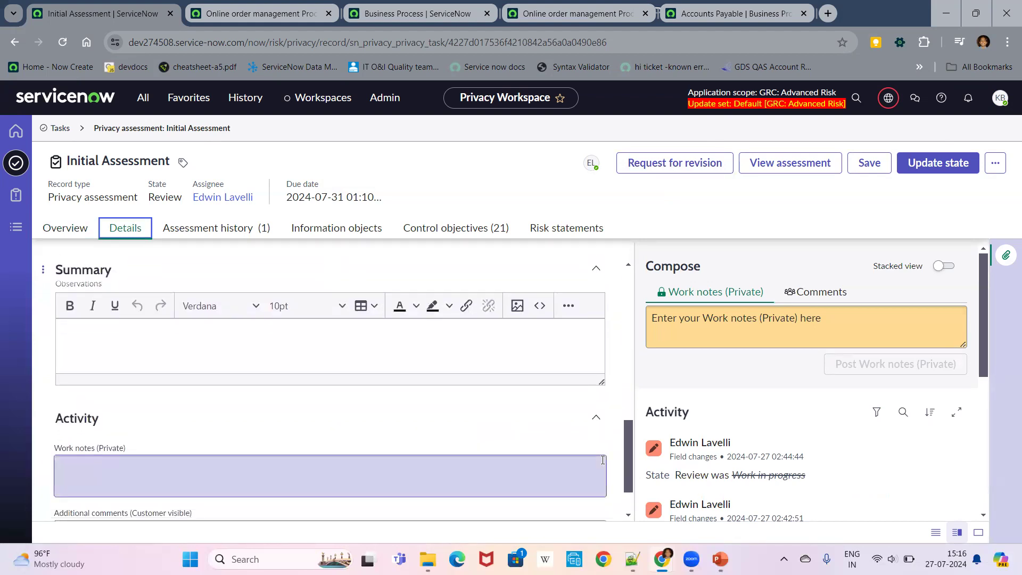
pyautogui.click(934, 170)
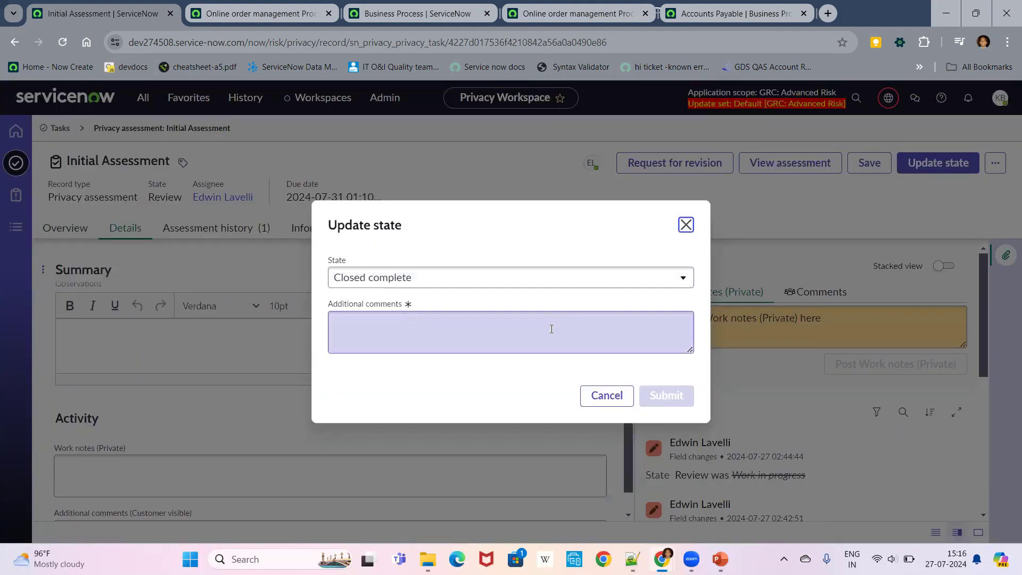
pyautogui.click(563, 347)
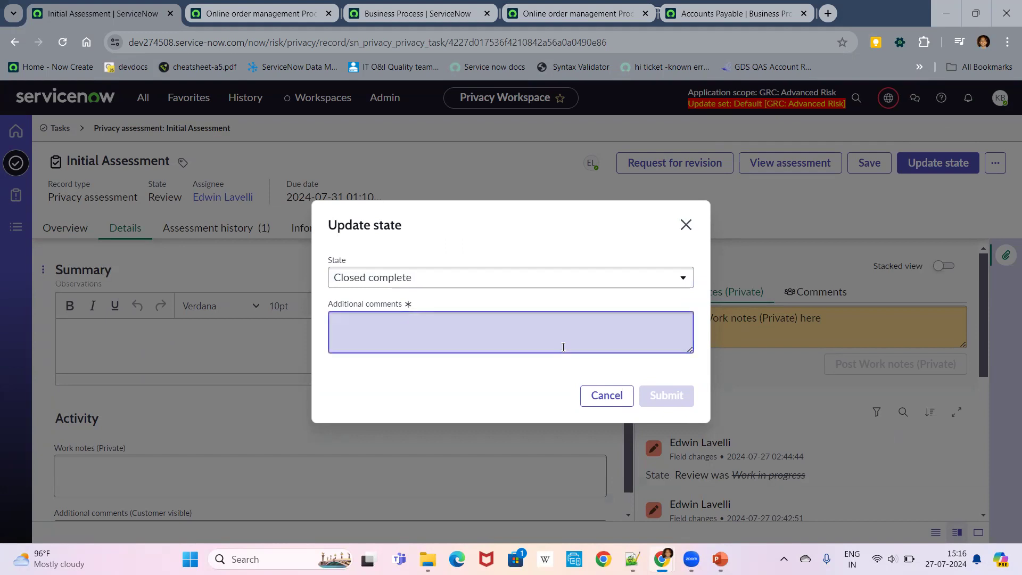
pyautogui.write('accpted the ')
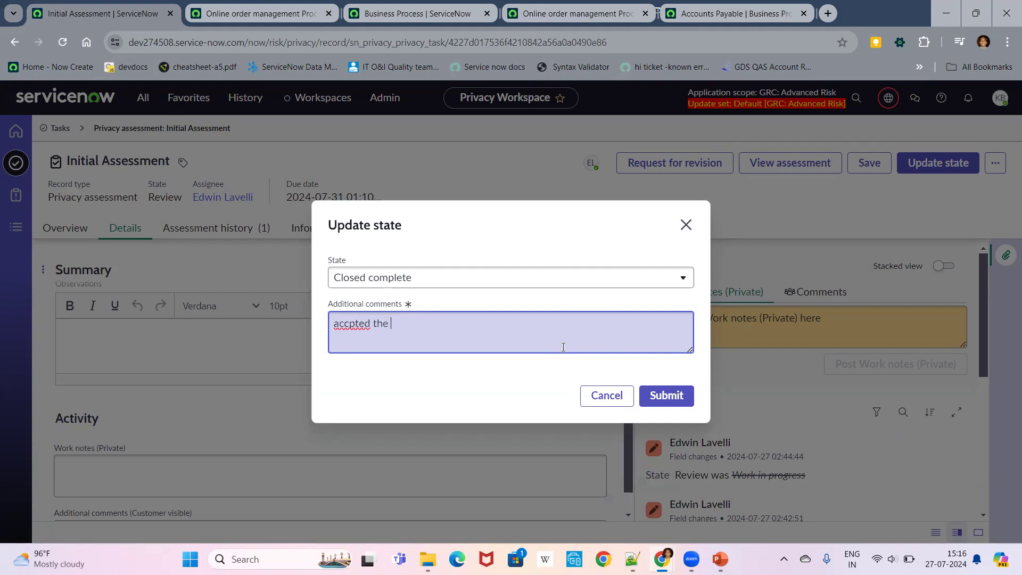
pyautogui.write('details')
pyautogui.click(685, 395)
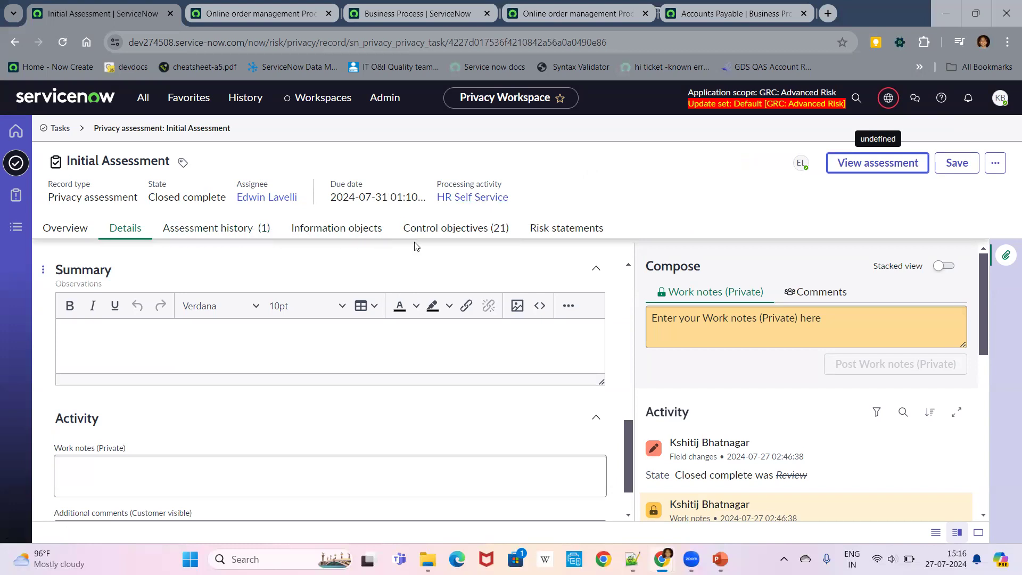
# - Open the HR Self Service processing activity linked to the closed assessment and choose a privacy analyst in its details
pyautogui.click(475, 203)
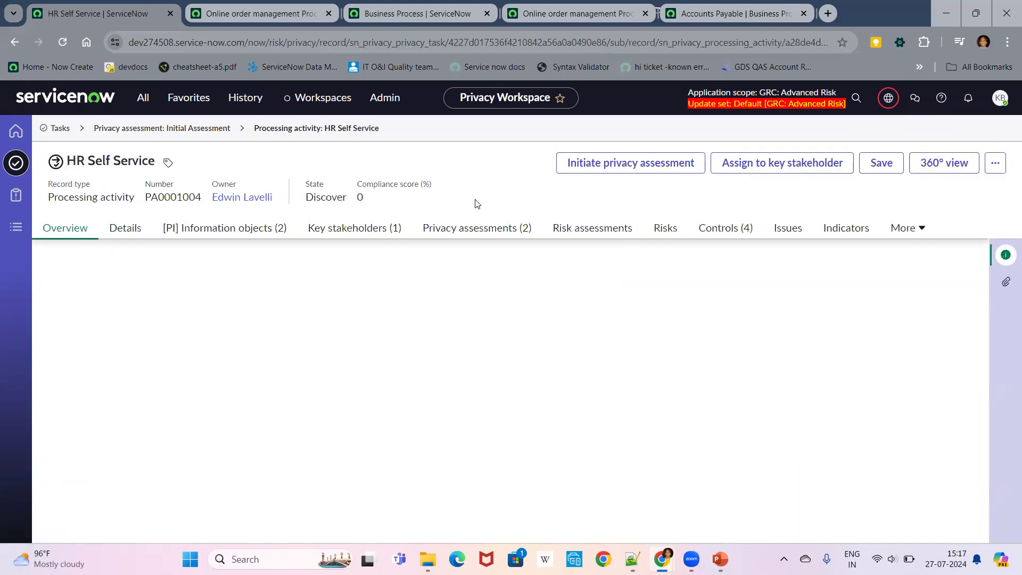
pyautogui.click(127, 228)
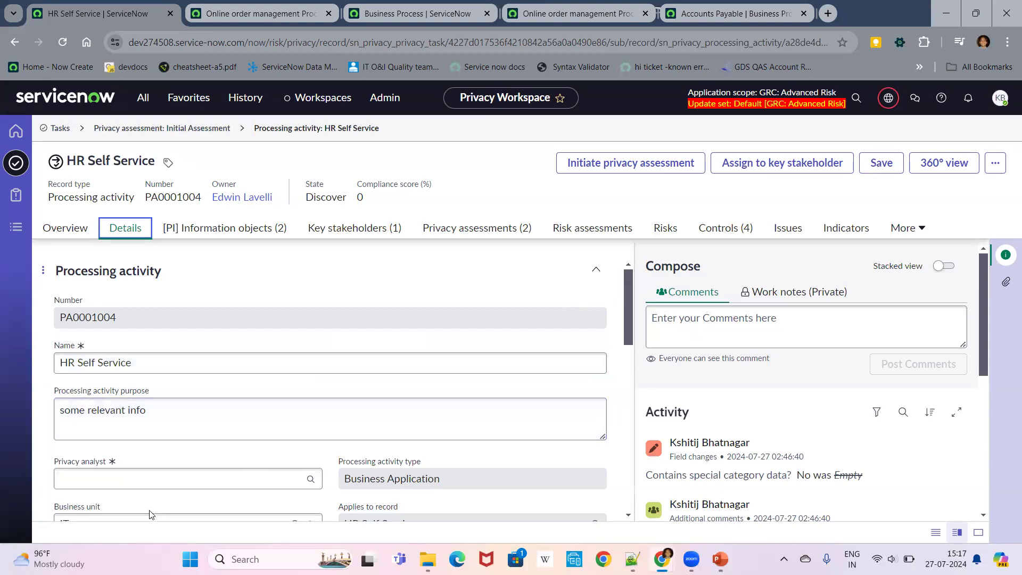
pyautogui.moveTo(626, 317); pyautogui.dragTo(622, 346)
pyautogui.click(213, 363)
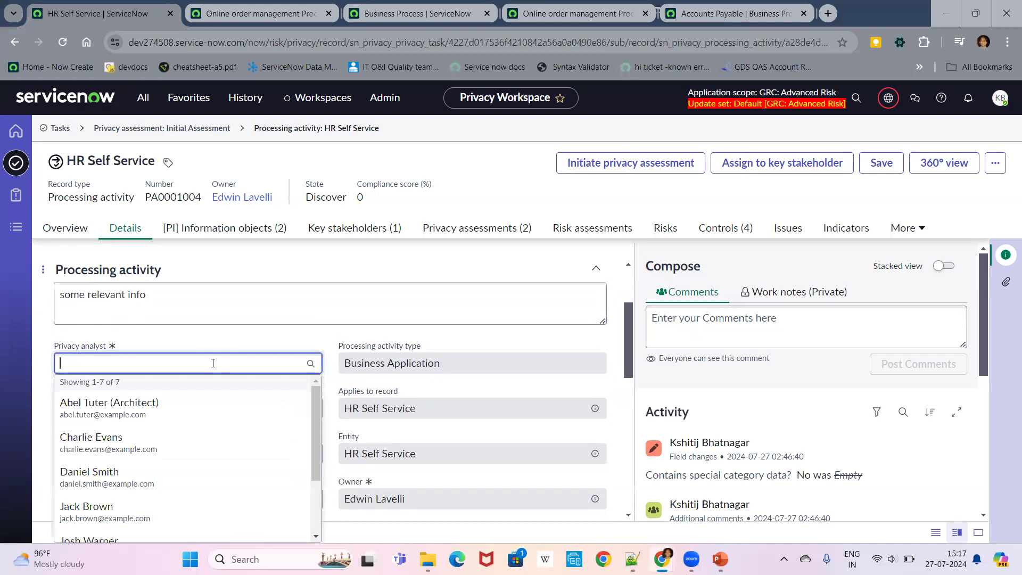
pyautogui.click(159, 407)
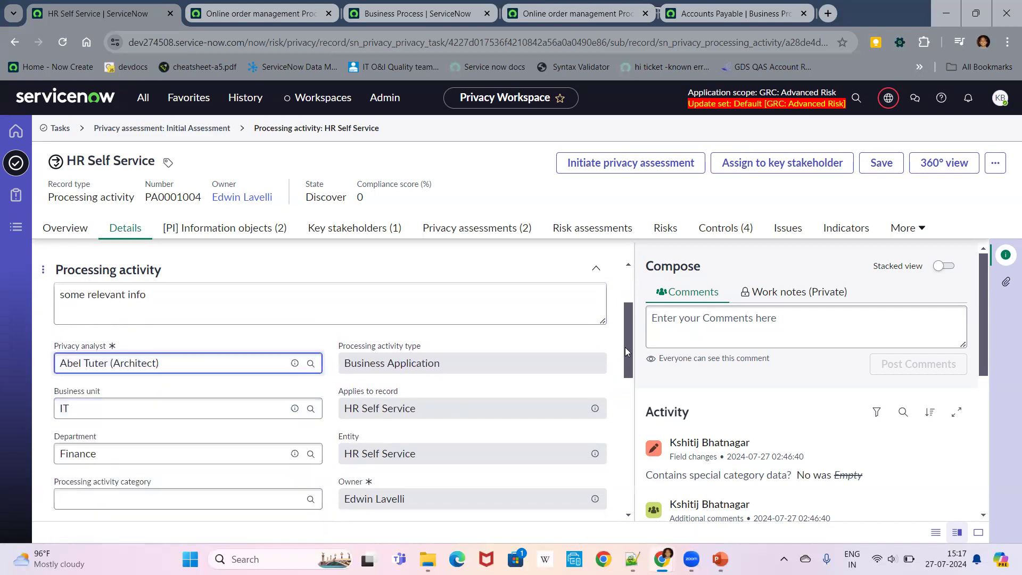
pyautogui.moveTo(627, 343); pyautogui.dragTo(624, 308)
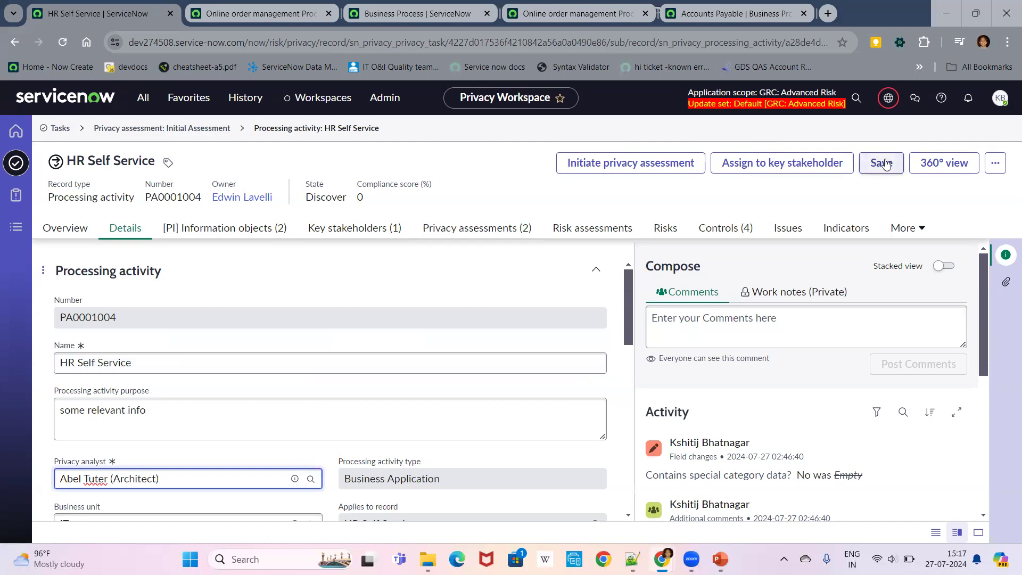
# - Look at the personal information objects and the controls of the HR Self Service processing activity
pyautogui.click(202, 229)
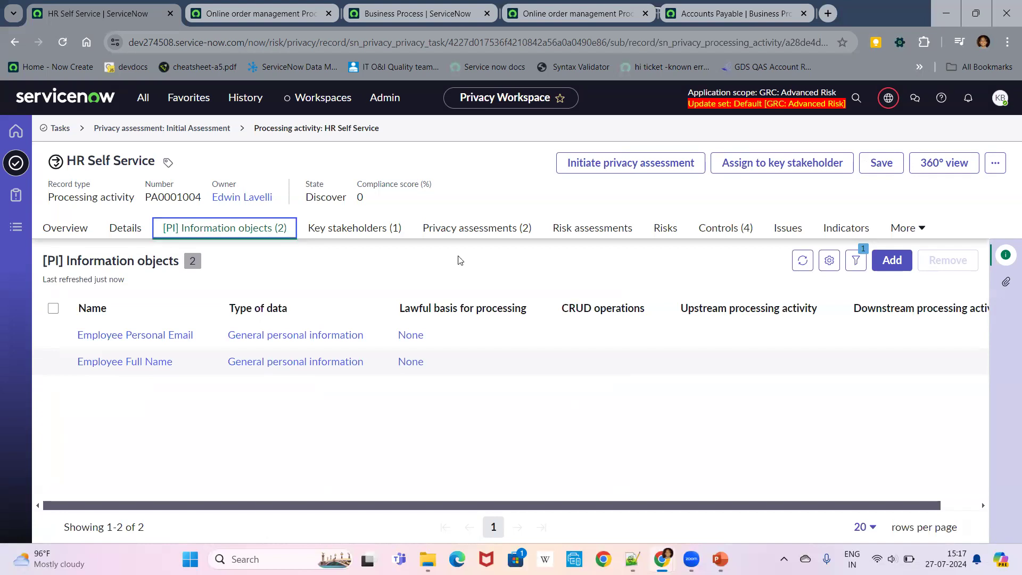
pyautogui.click(727, 234)
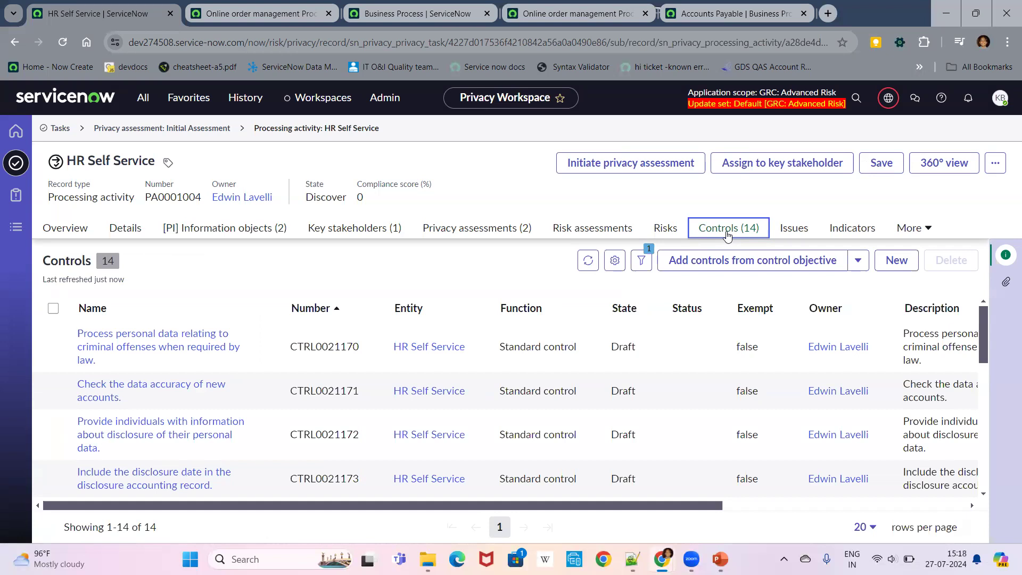
# - Open the favorite Metric Definition - Types list in a new browser tab and switch to it
pyautogui.click(144, 101)
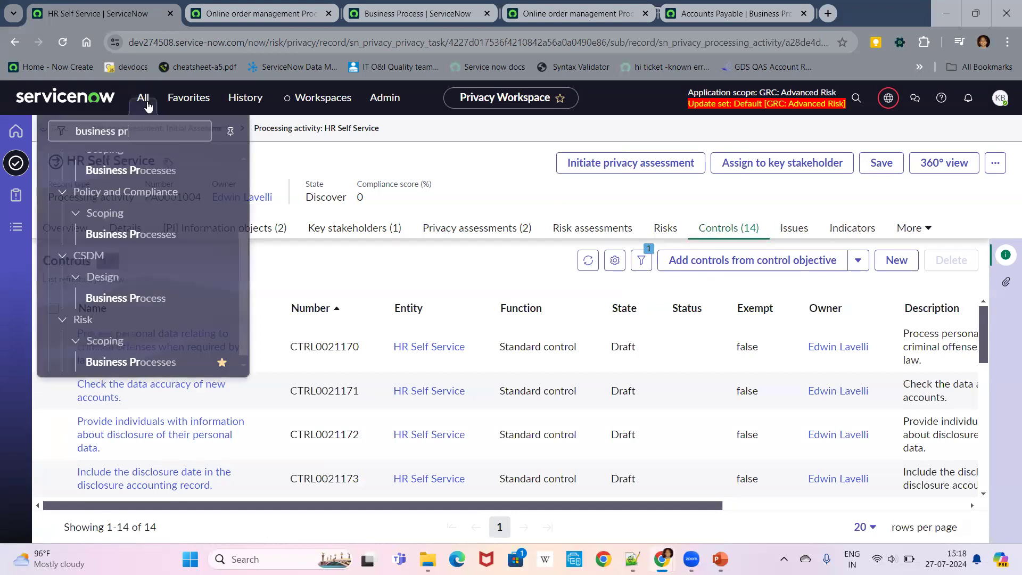
pyautogui.click(191, 104)
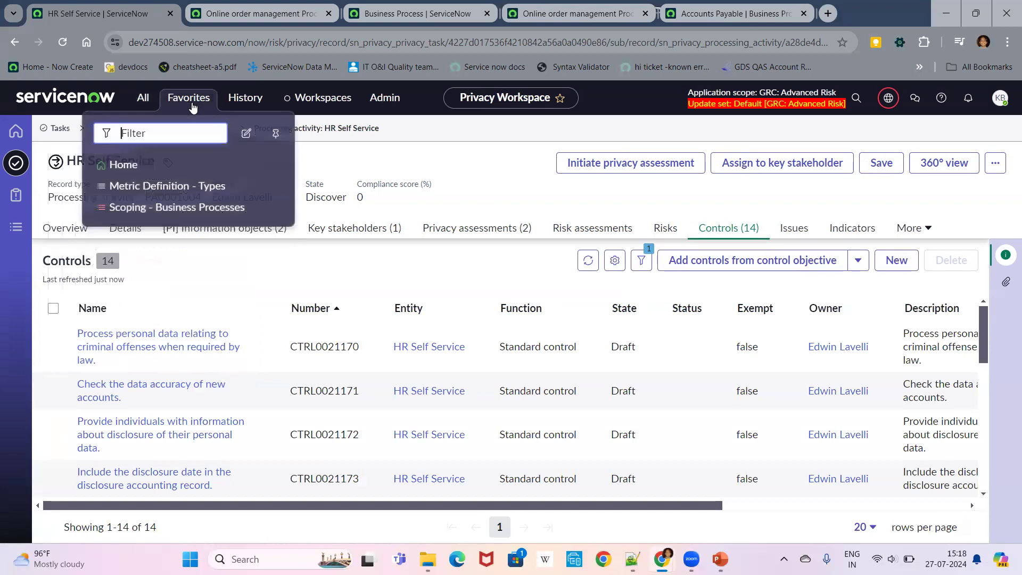
pyautogui.middleClick(163, 186)
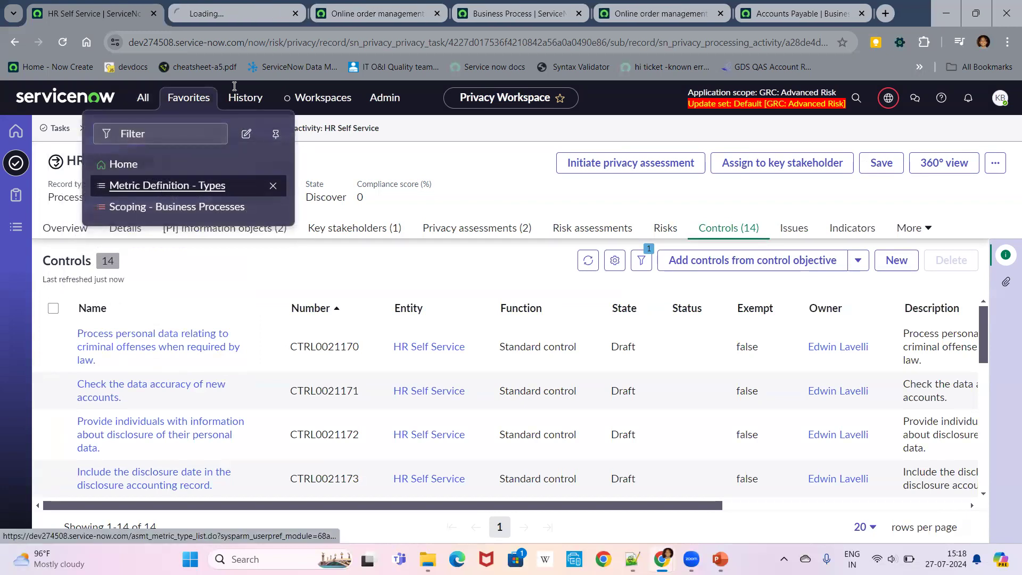
pyautogui.click(222, 13)
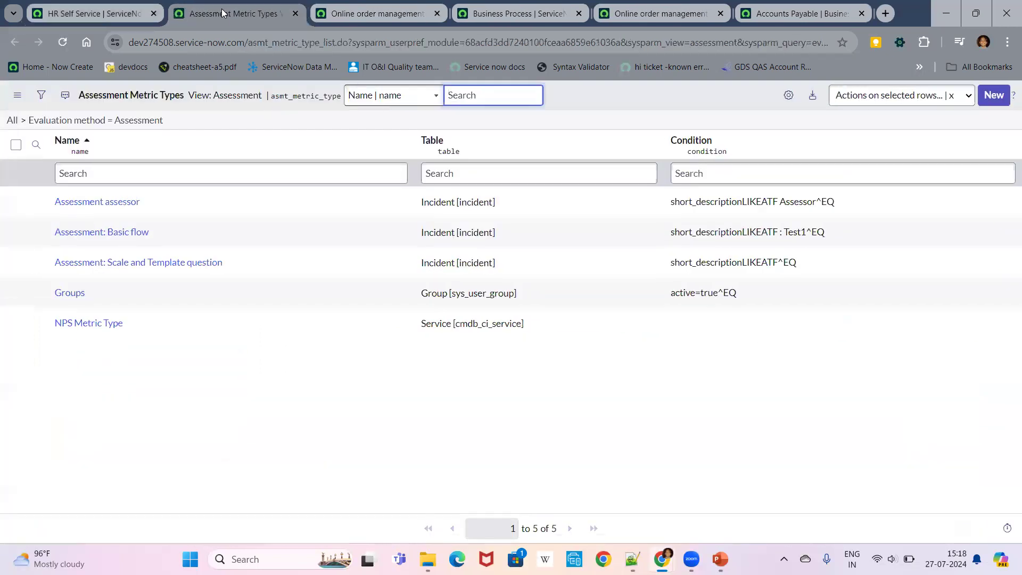
# - Clear the evaluation method filter, search the metric type names for "privacy" and open Privacy Screening Assessment [V2]
pyautogui.click(12, 120)
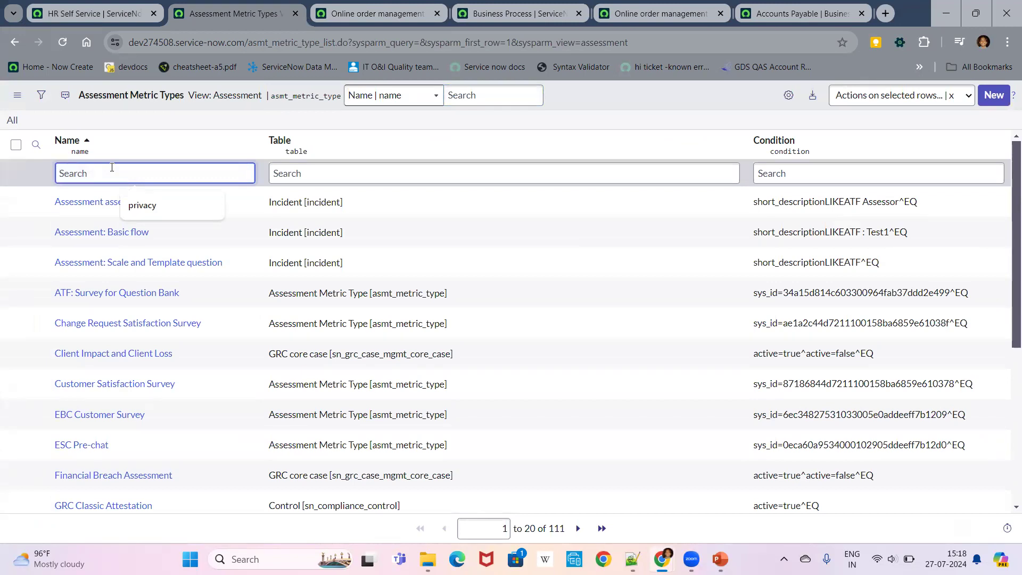
pyautogui.write('privacy')
pyautogui.press('Return')
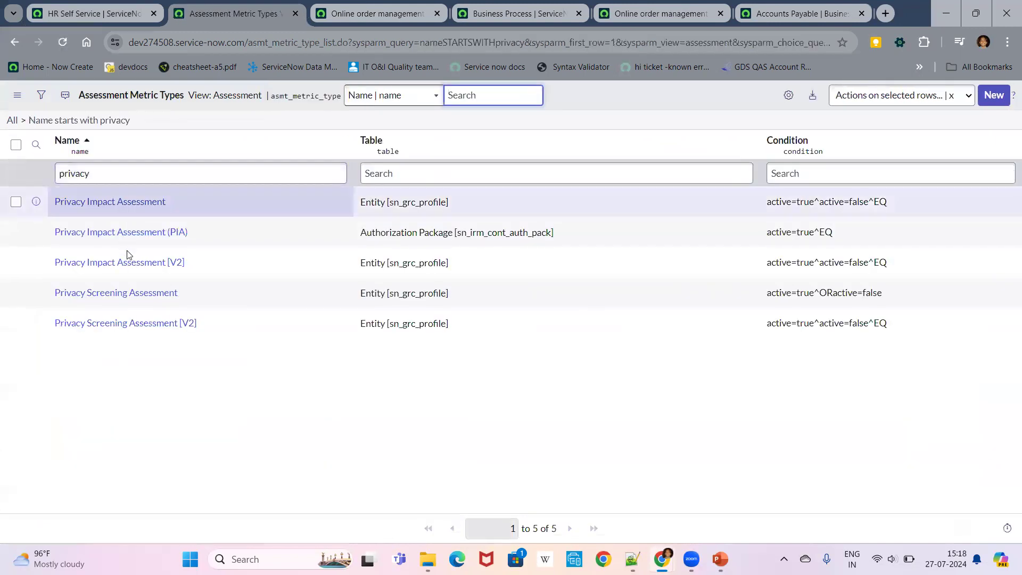
pyautogui.click(137, 325)
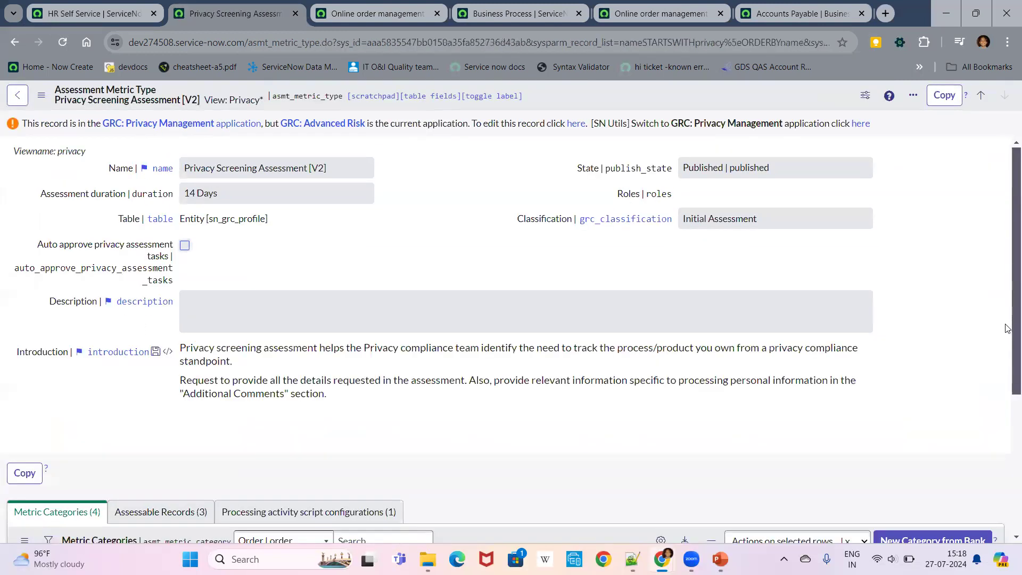
# - Expand the Data Subject Details metric category and open its question on customers' personal data types in a new browser tab
pyautogui.scroll(-4, 1008, 329)
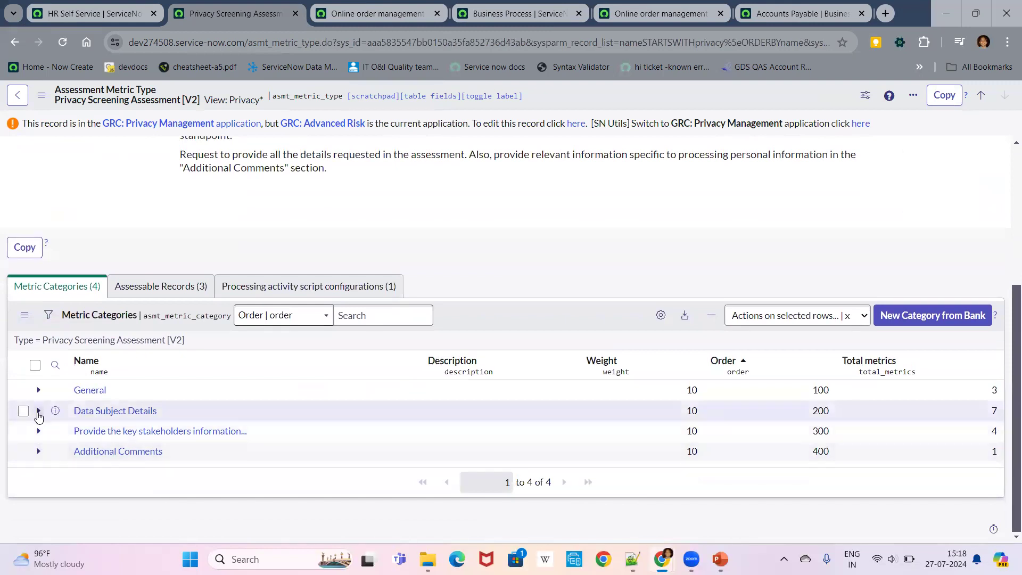
pyautogui.click(38, 411)
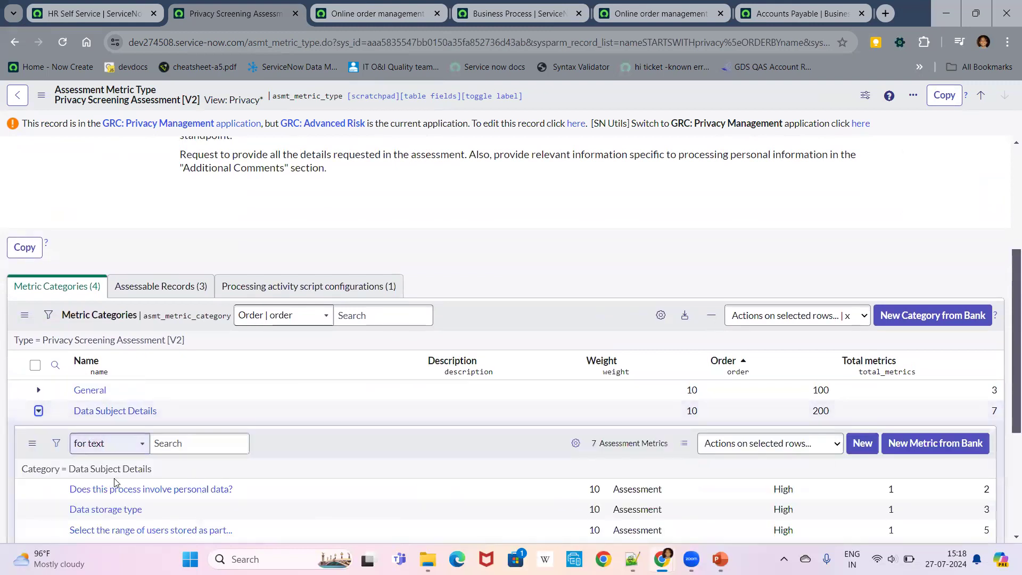
pyautogui.moveTo(1007, 275); pyautogui.dragTo(1008, 367)
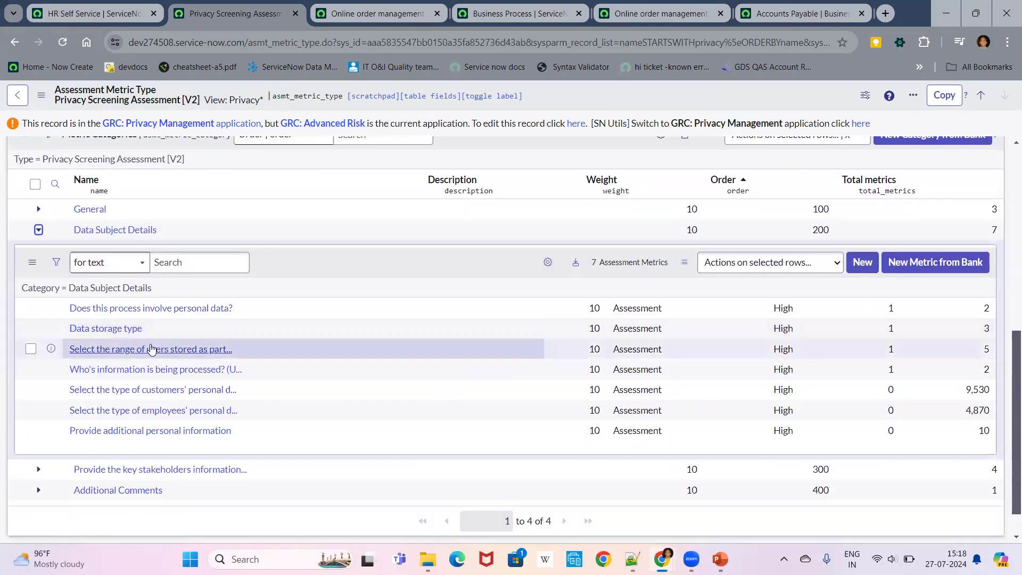
pyautogui.middleClick(119, 393)
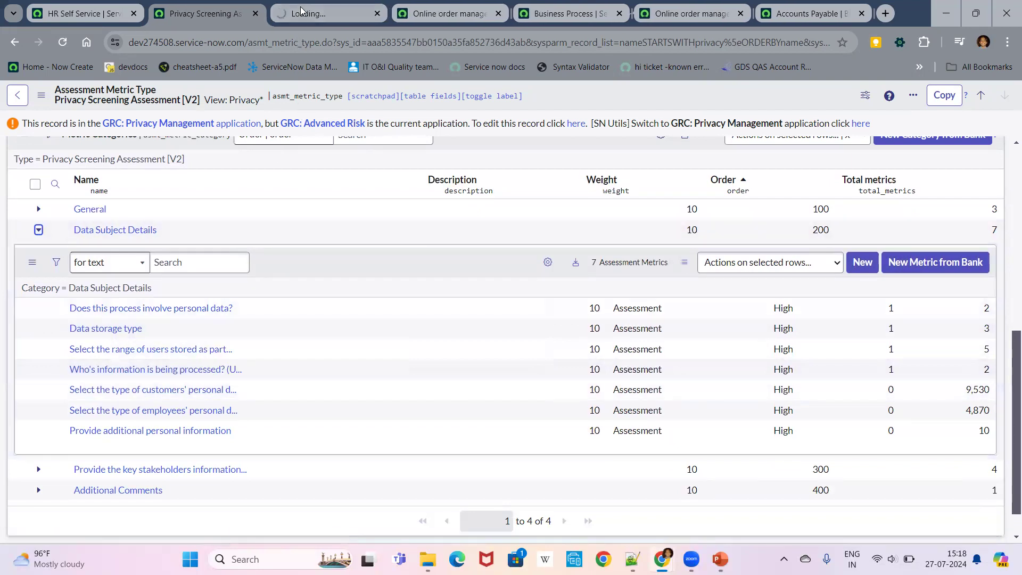
pyautogui.click(301, 12)
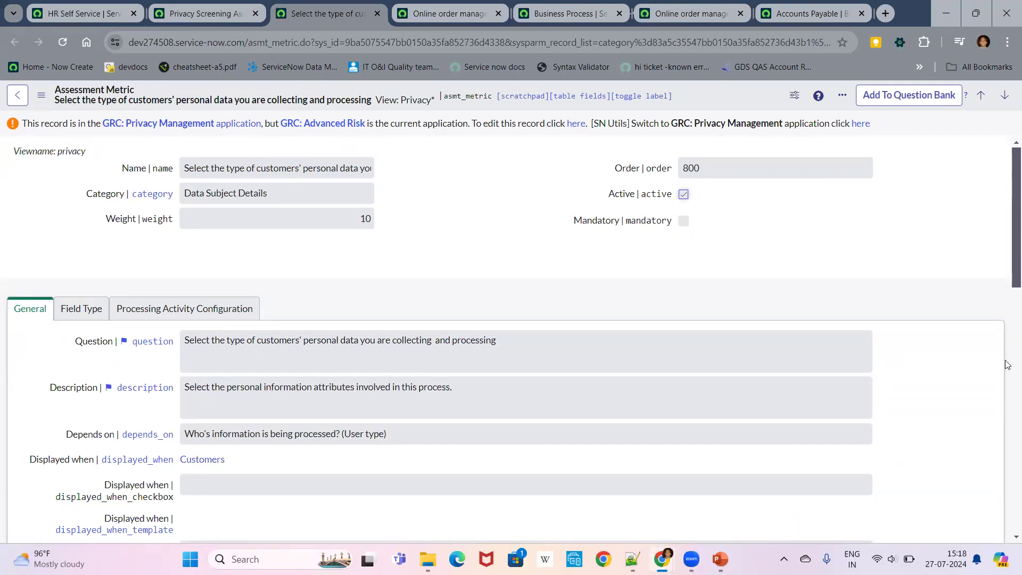
# - Open the question's Customer Full Name metric definition and view its related information objects, control objectives and risk statements
pyautogui.scroll(-5, 1007, 367)
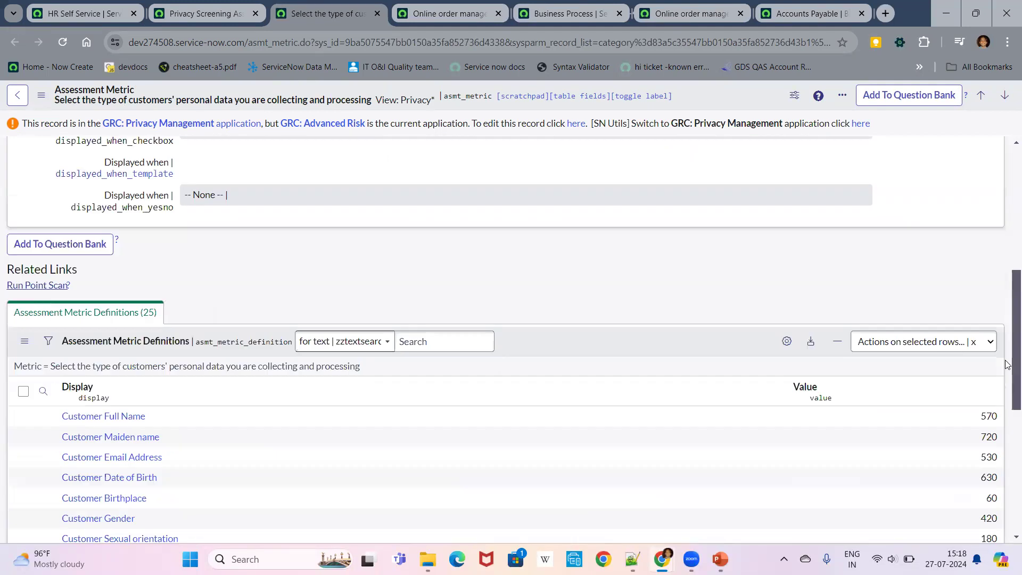
pyautogui.click(99, 417)
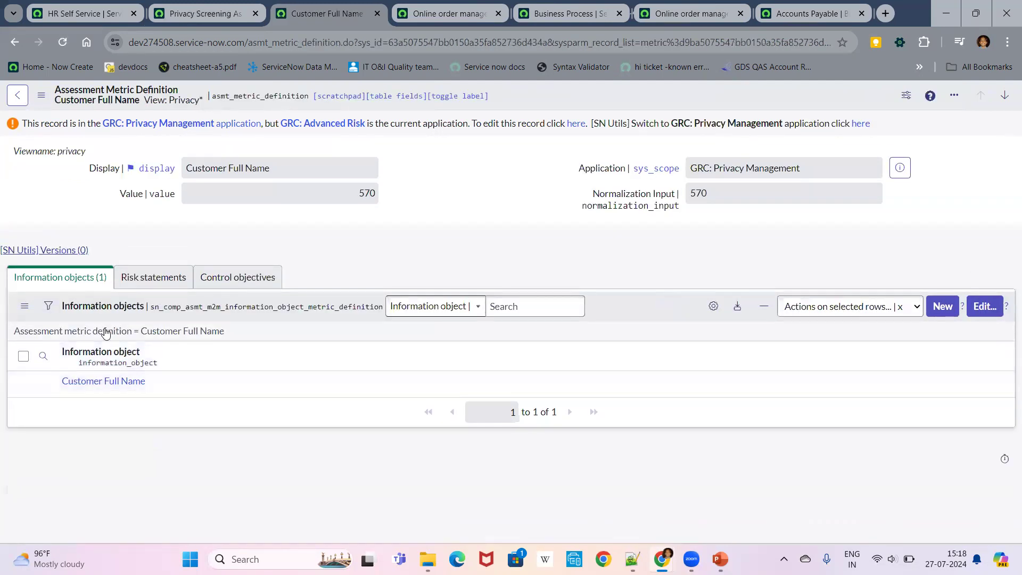
pyautogui.click(238, 280)
pyautogui.click(156, 285)
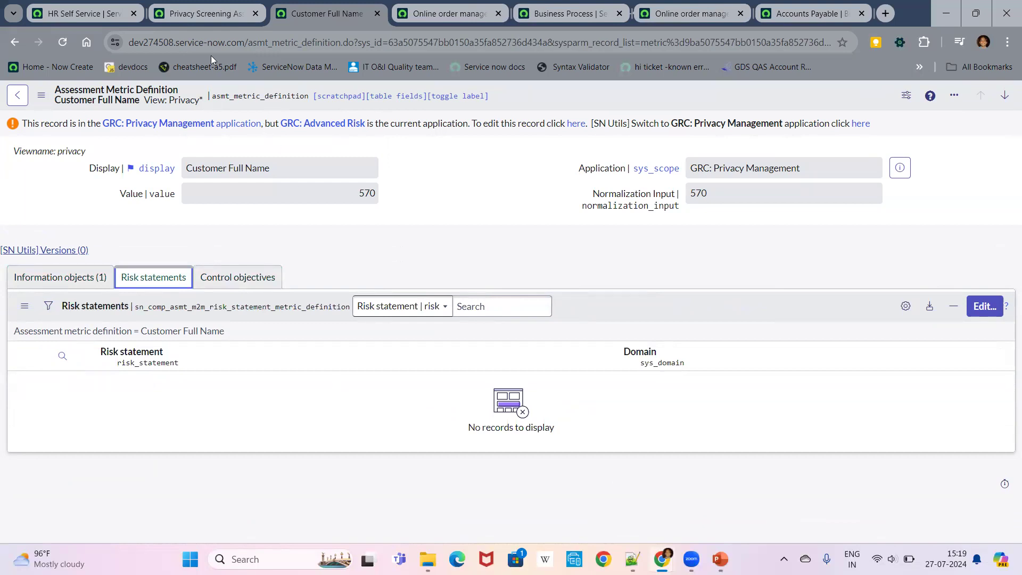
# - Return to the HR Self Service processing activity, select all its controls, and examine its compliance score and overview
pyautogui.click(190, 14)
pyautogui.click(98, 12)
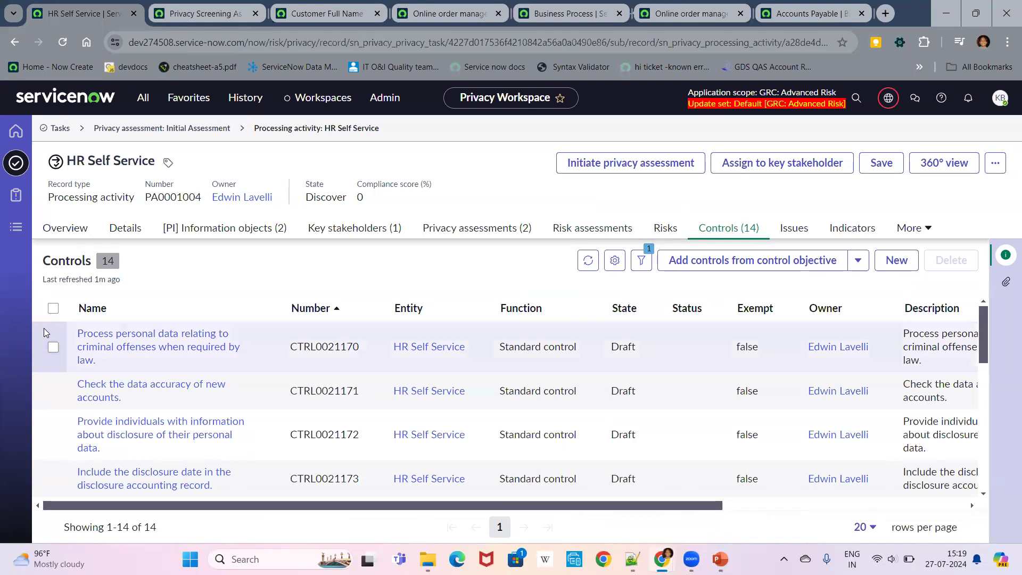
pyautogui.click(55, 312)
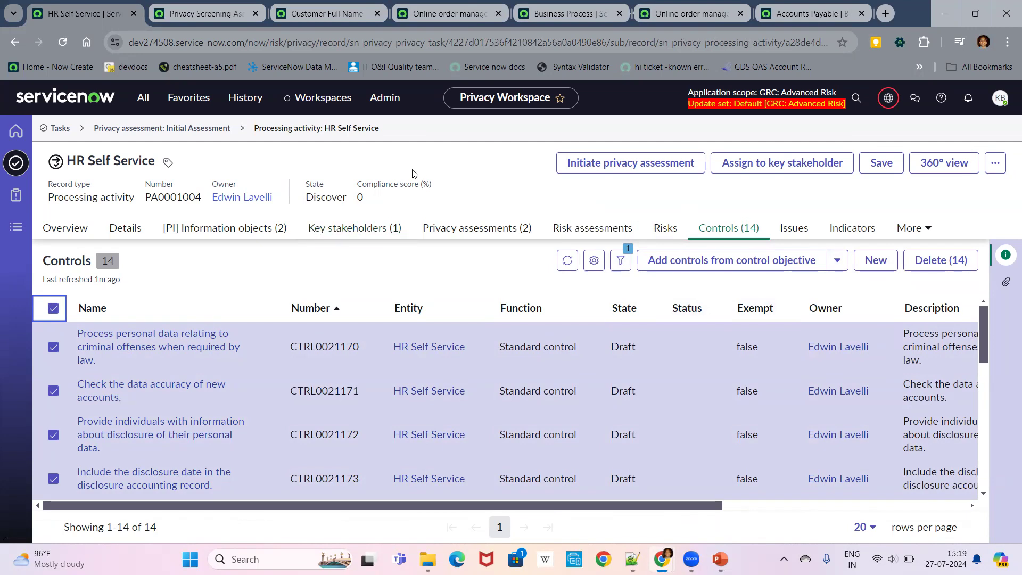
pyautogui.moveTo(359, 198); pyautogui.dragTo(376, 201)
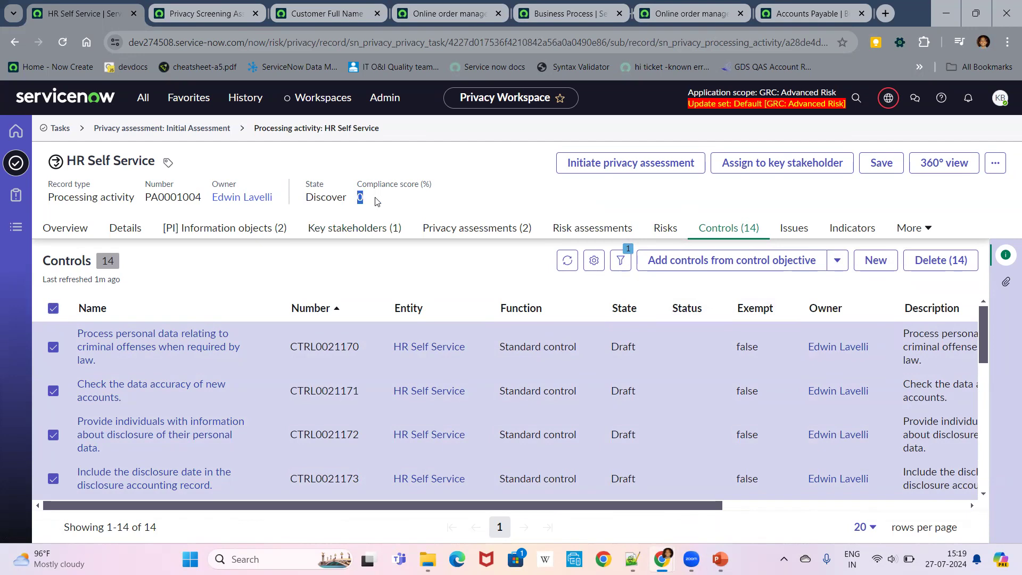
pyautogui.click(124, 229)
pyautogui.click(66, 228)
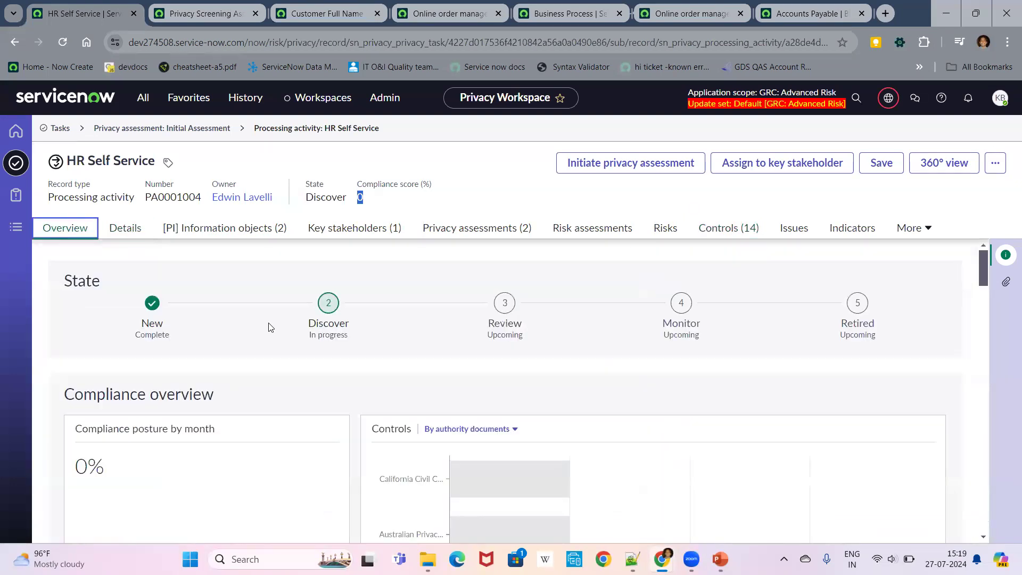